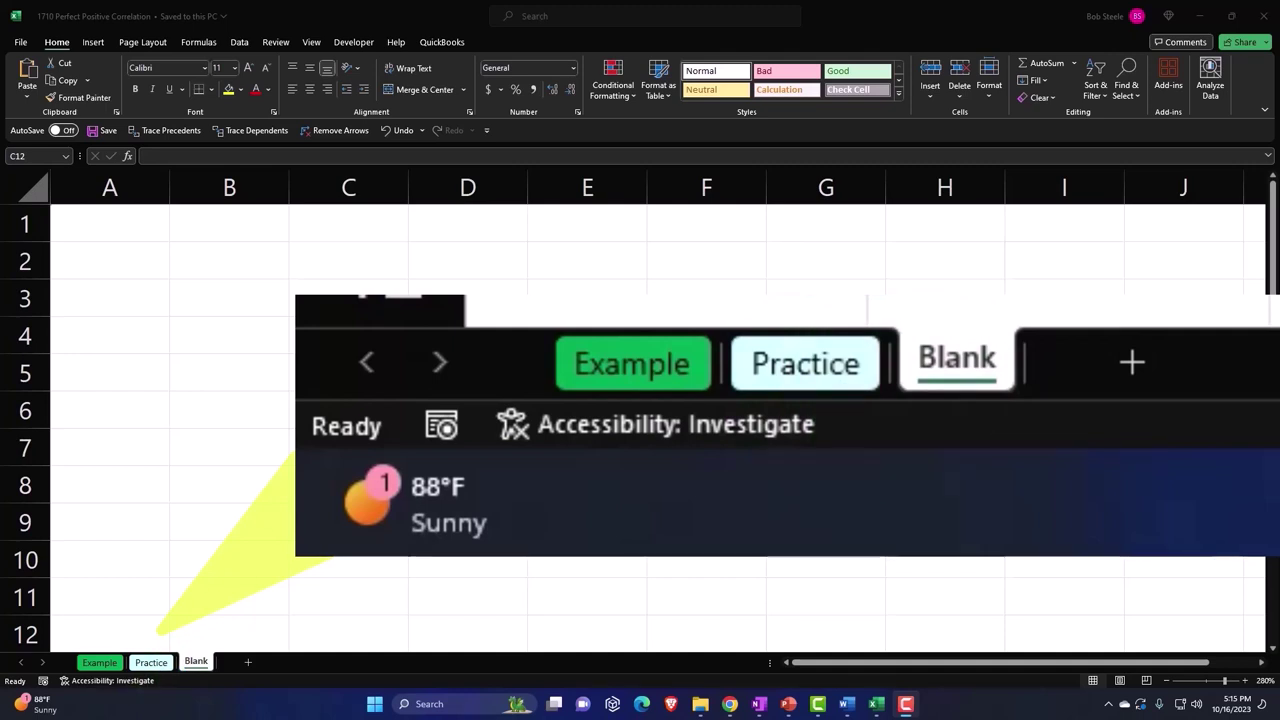
left_click(100, 662)
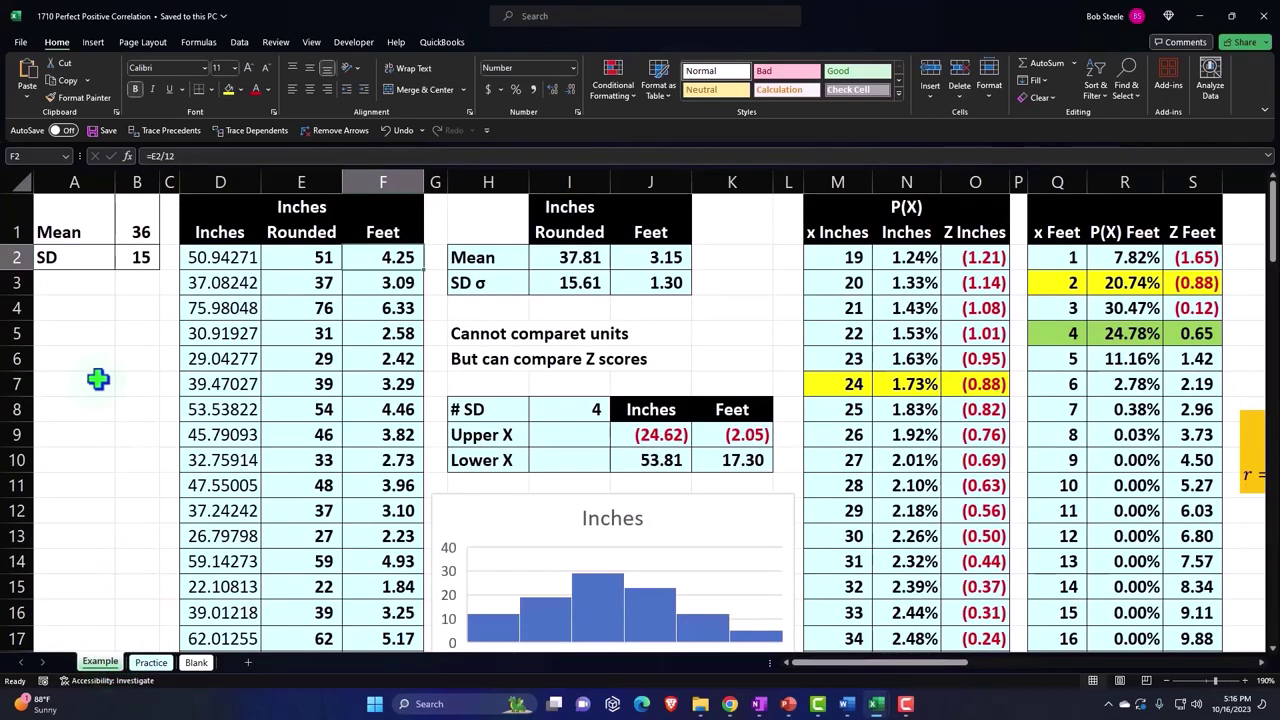
scroll(97, 378, "up", 2, "ctrl")
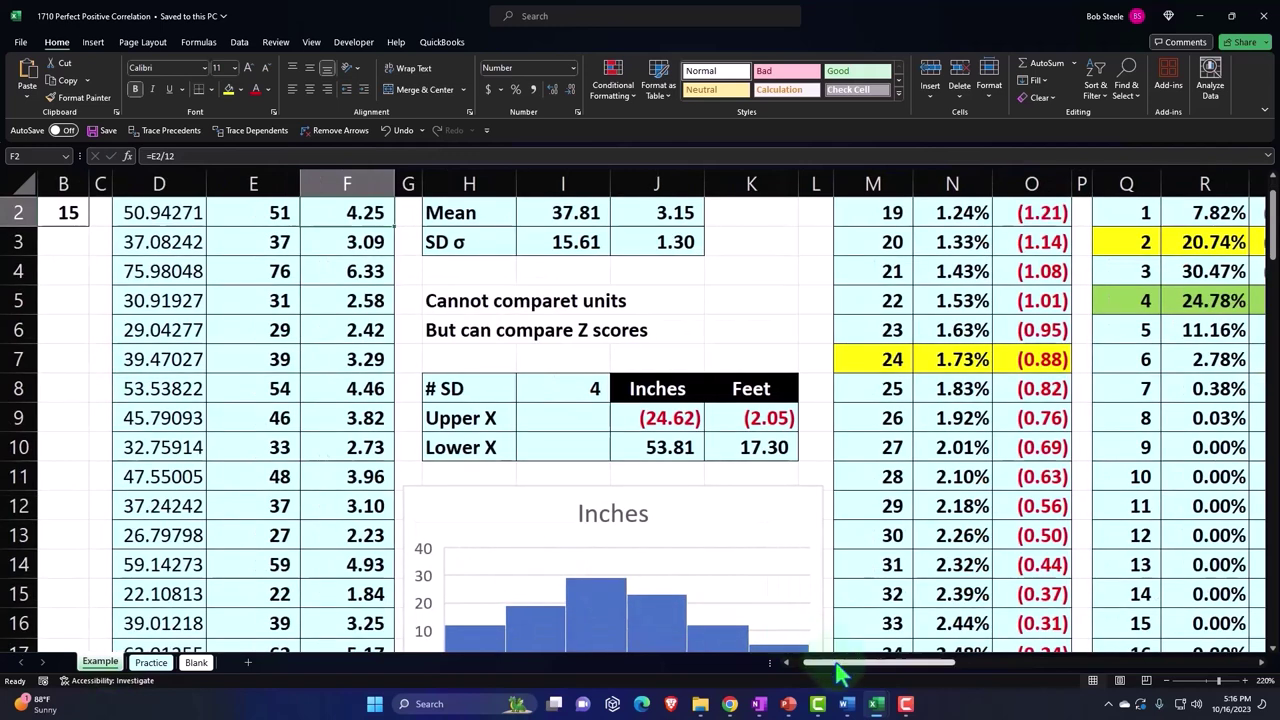
left_click_drag(840, 664, 634, 663)
scroll(234, 523, "up", 1)
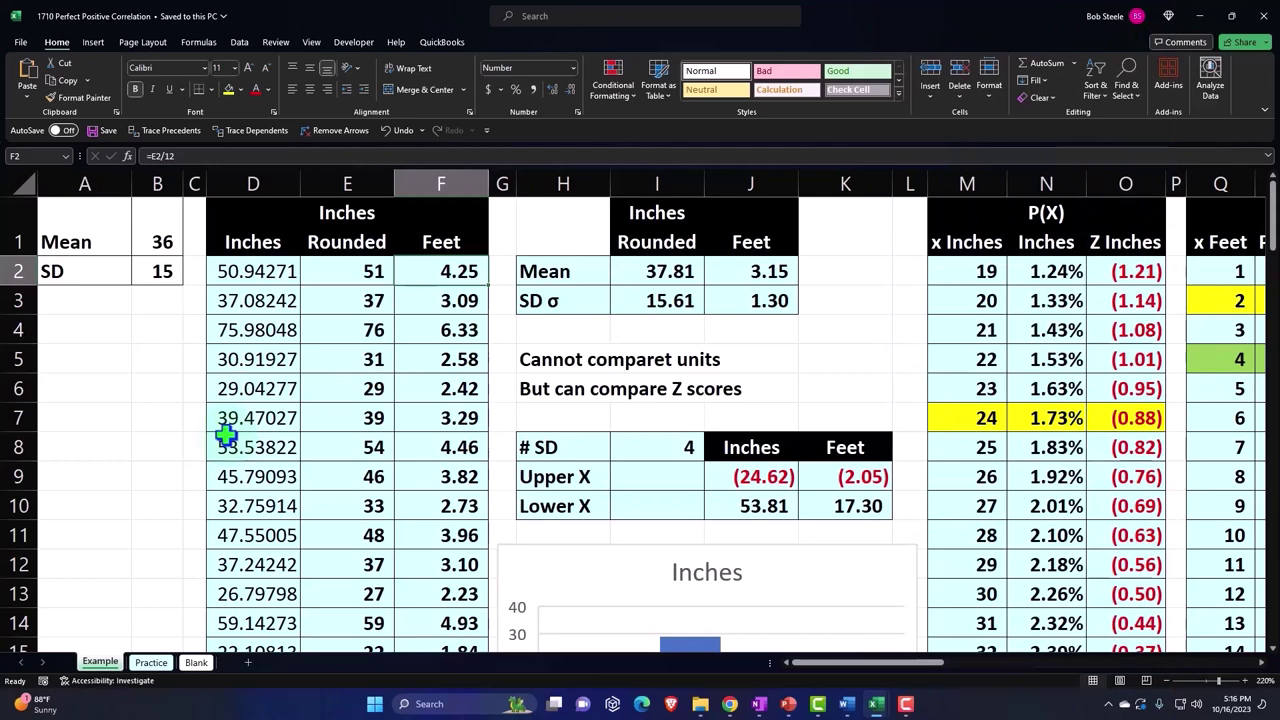
left_click(162, 391)
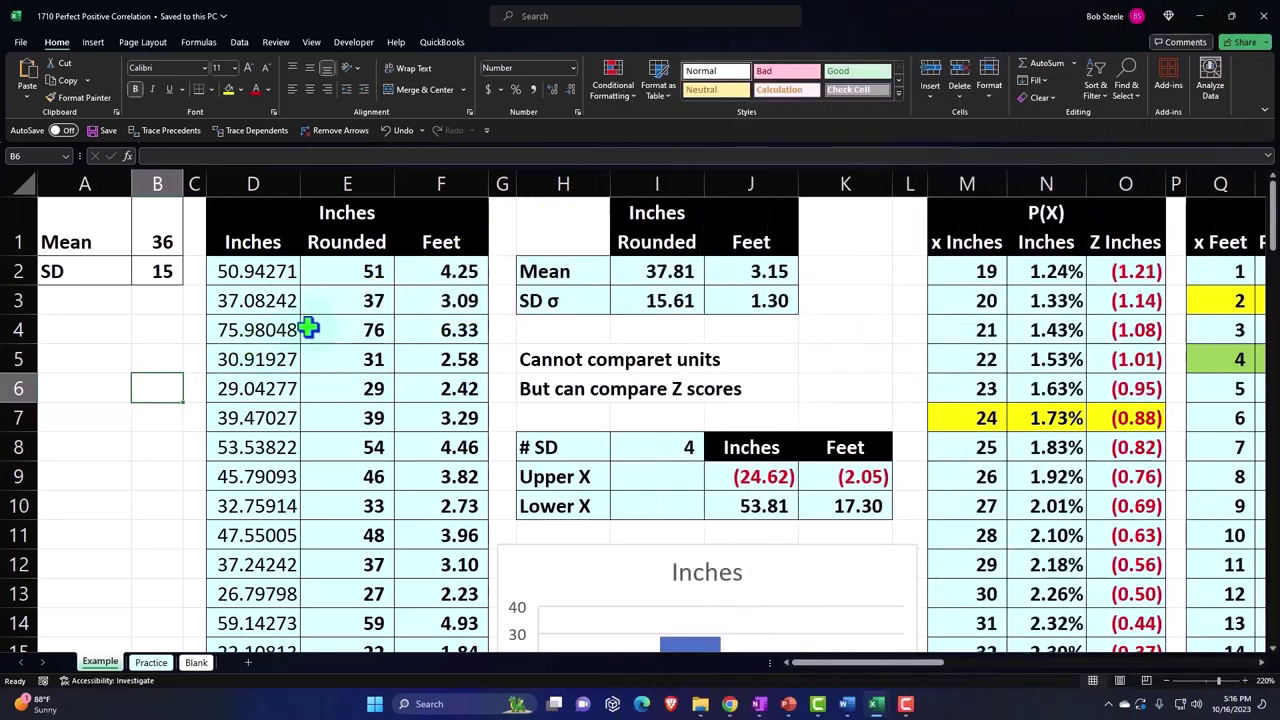
left_click(358, 236)
mouse_move(358, 236)
left_mouse_down()
mouse_move(357, 337)
mouse_move(357, 242)
left_mouse_up()
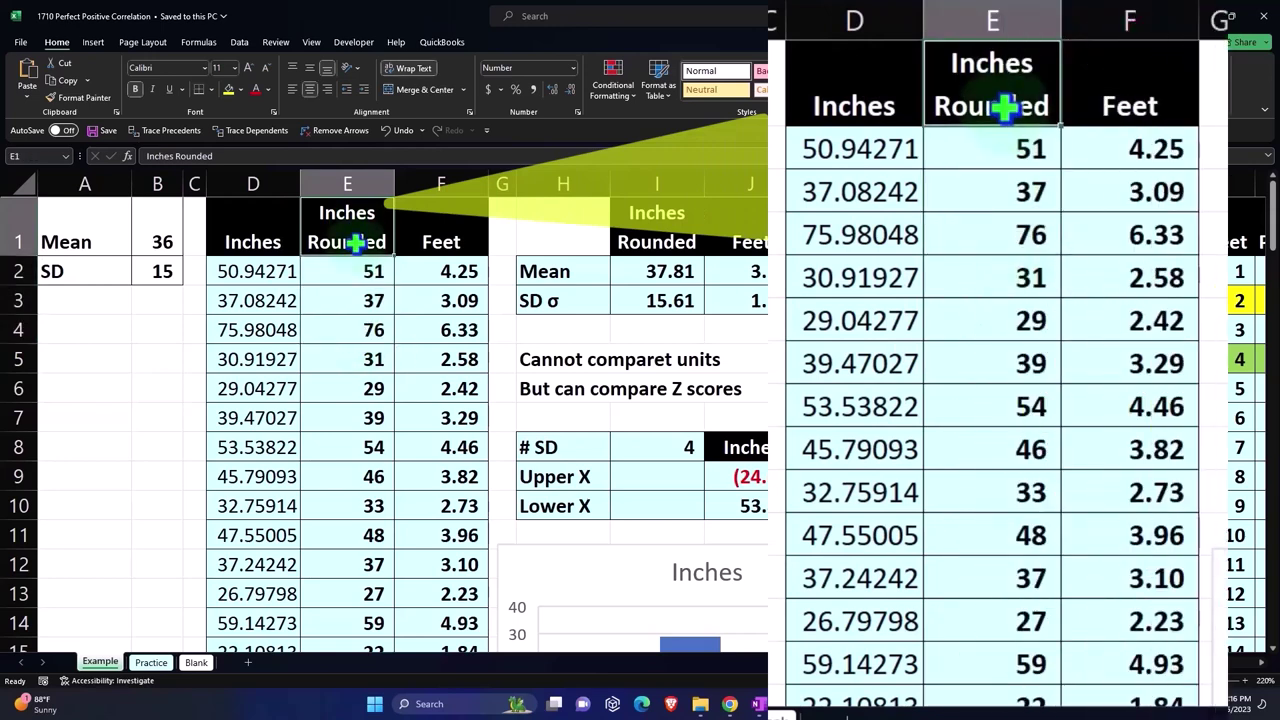
key("Right")
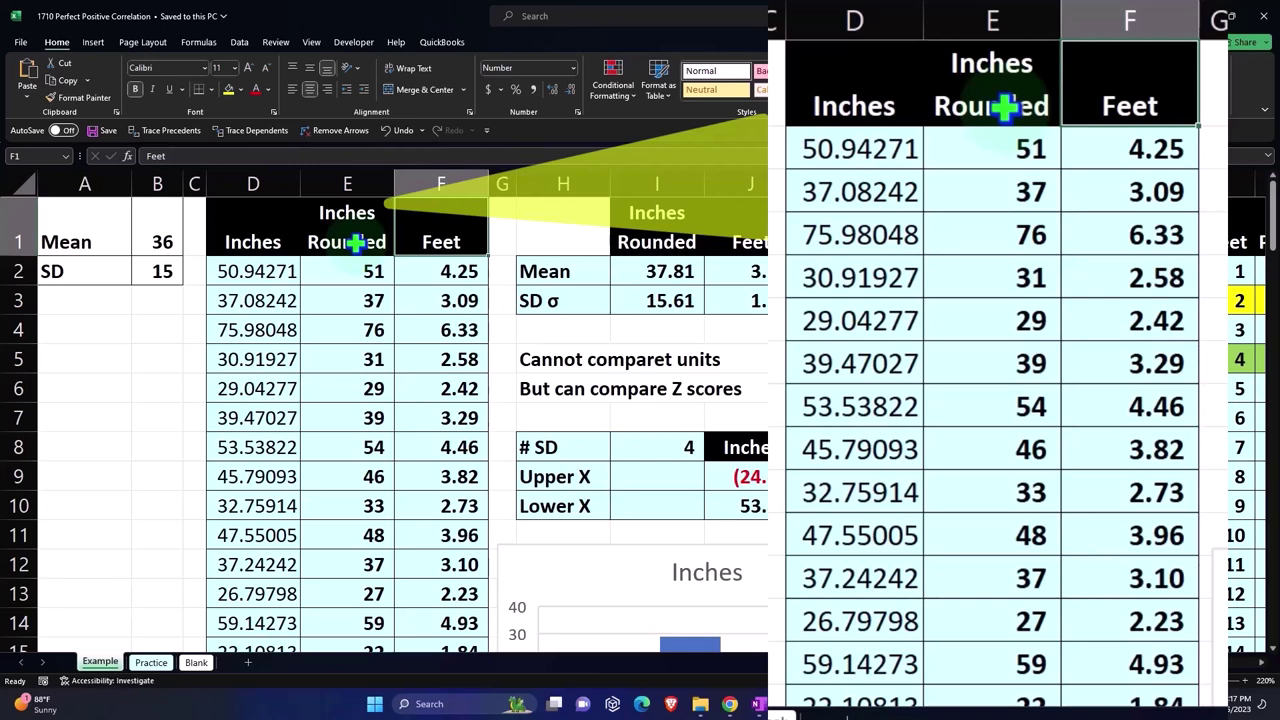
left_click(355, 242)
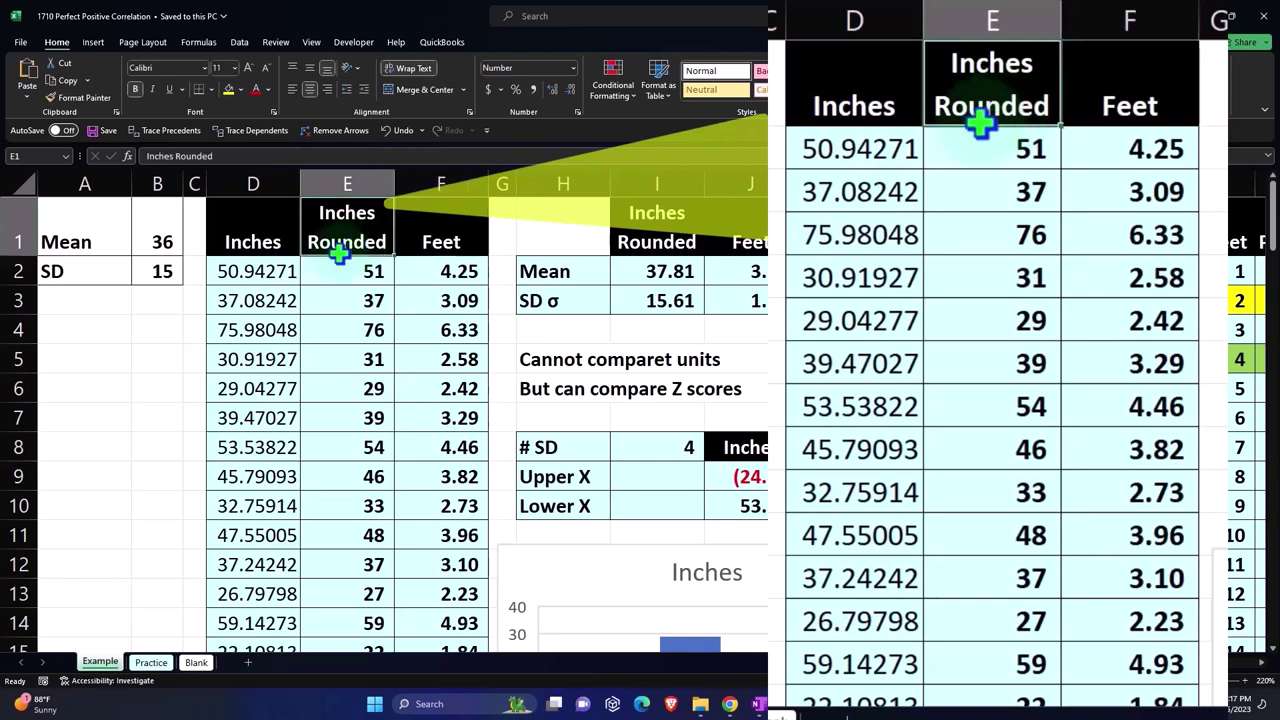
left_click(283, 271)
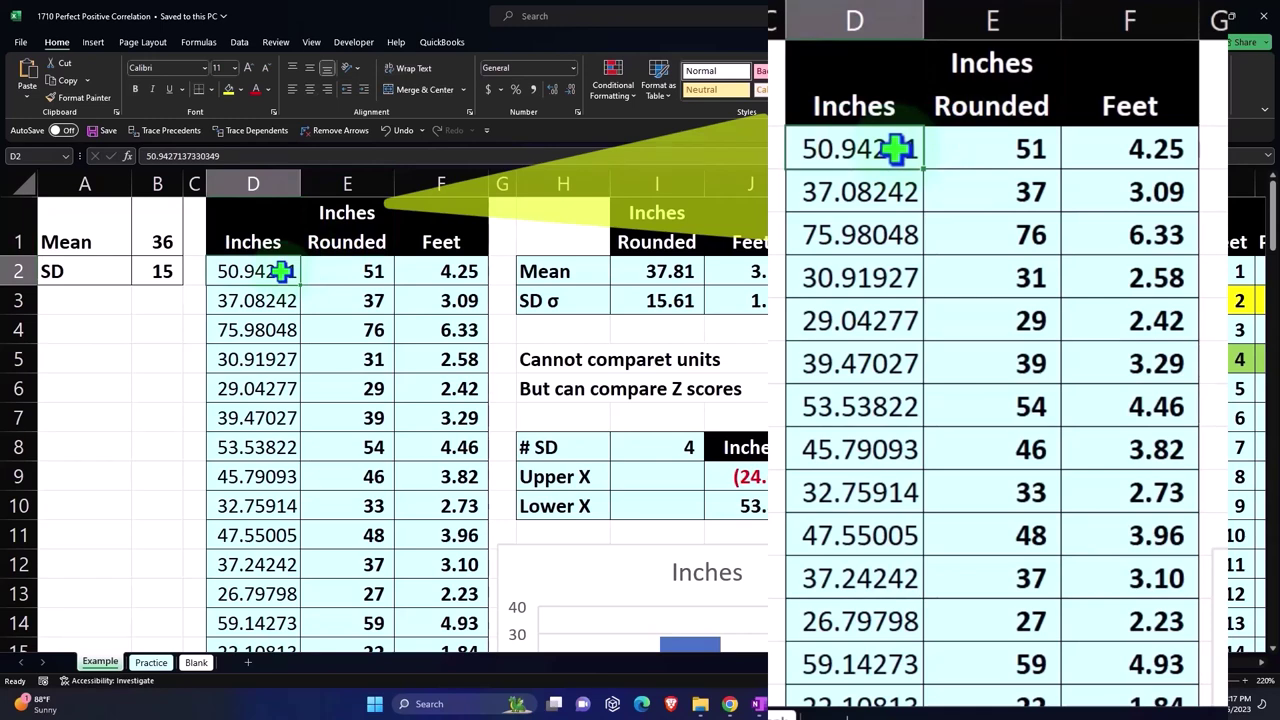
left_click(337, 297)
key("ctrl+v")
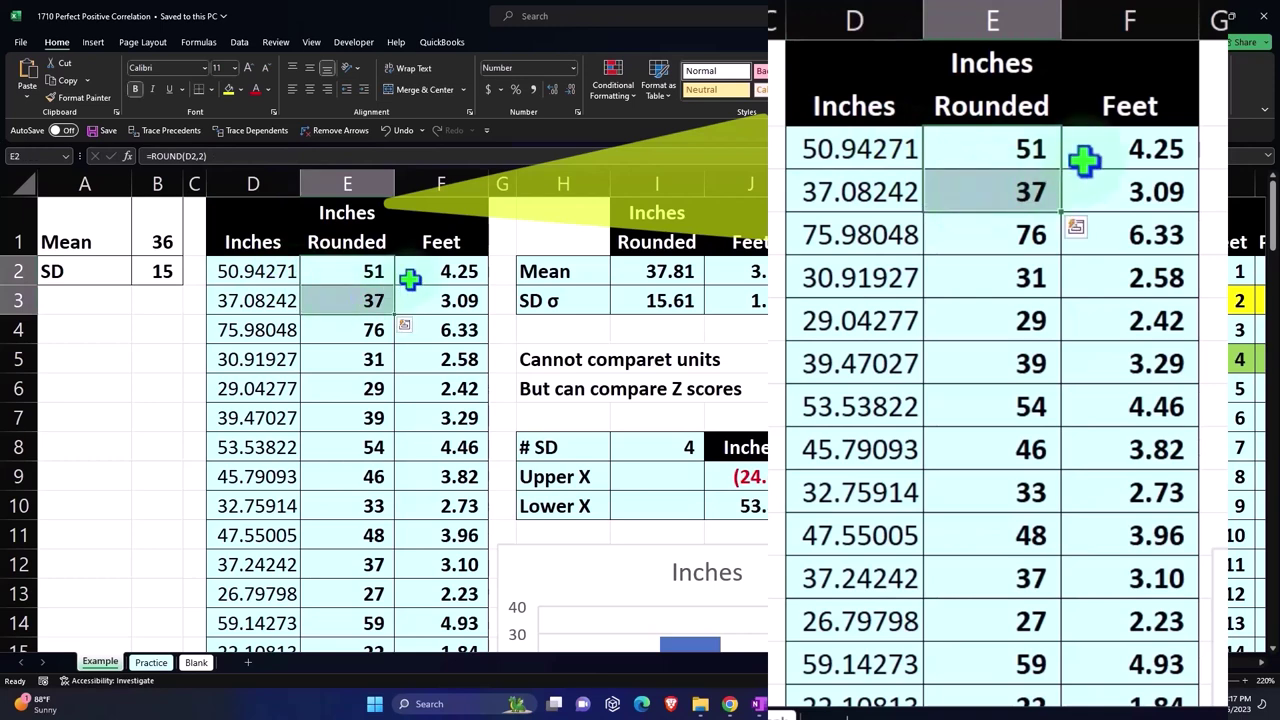
left_click(435, 271)
left_click_drag(435, 271, 435, 291)
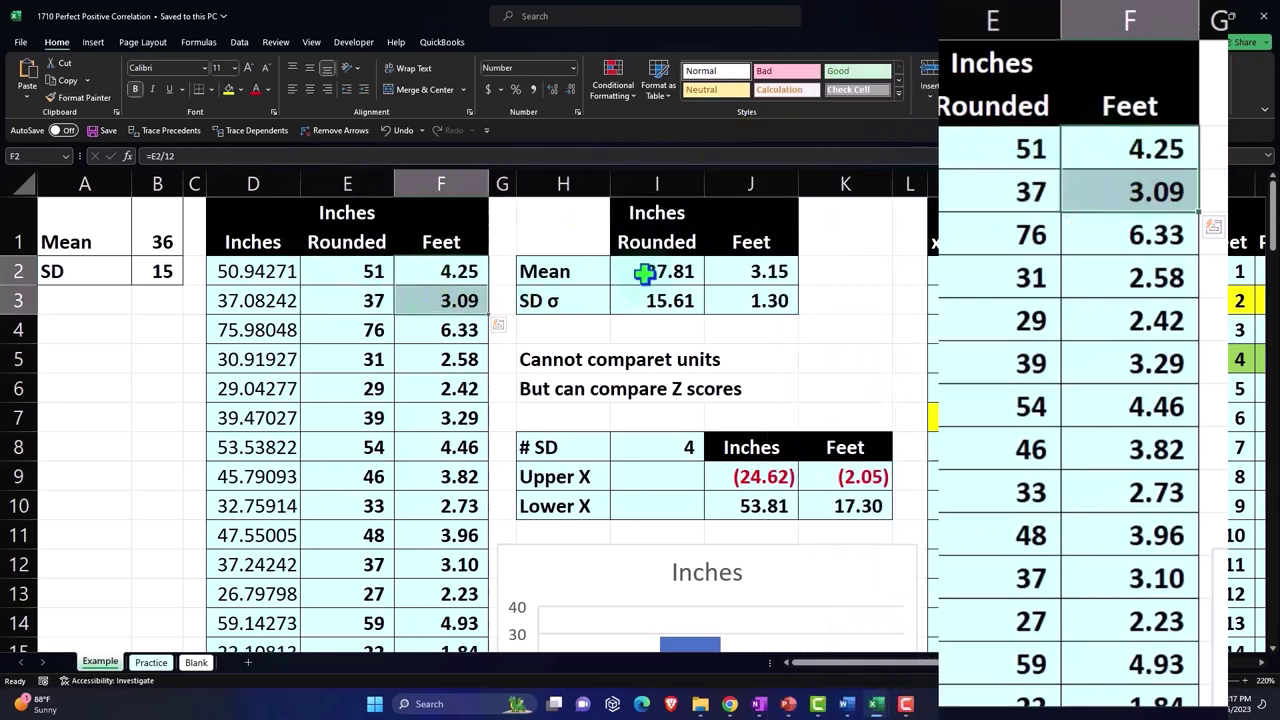
left_click(654, 271)
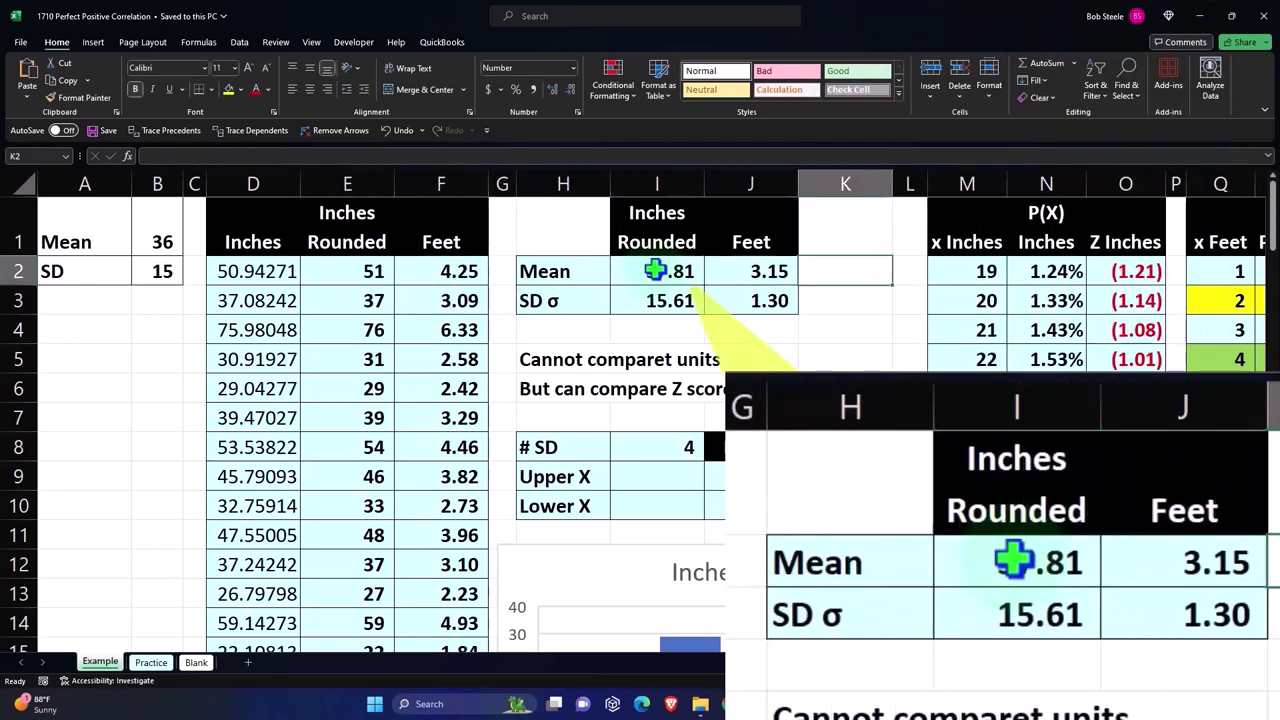
key("ctrl+Right")
key("ctrl+Right")
key("ctrl+Right")
key("ctrl+Right")
key("ctrl+Right")
key("ctrl+Right")
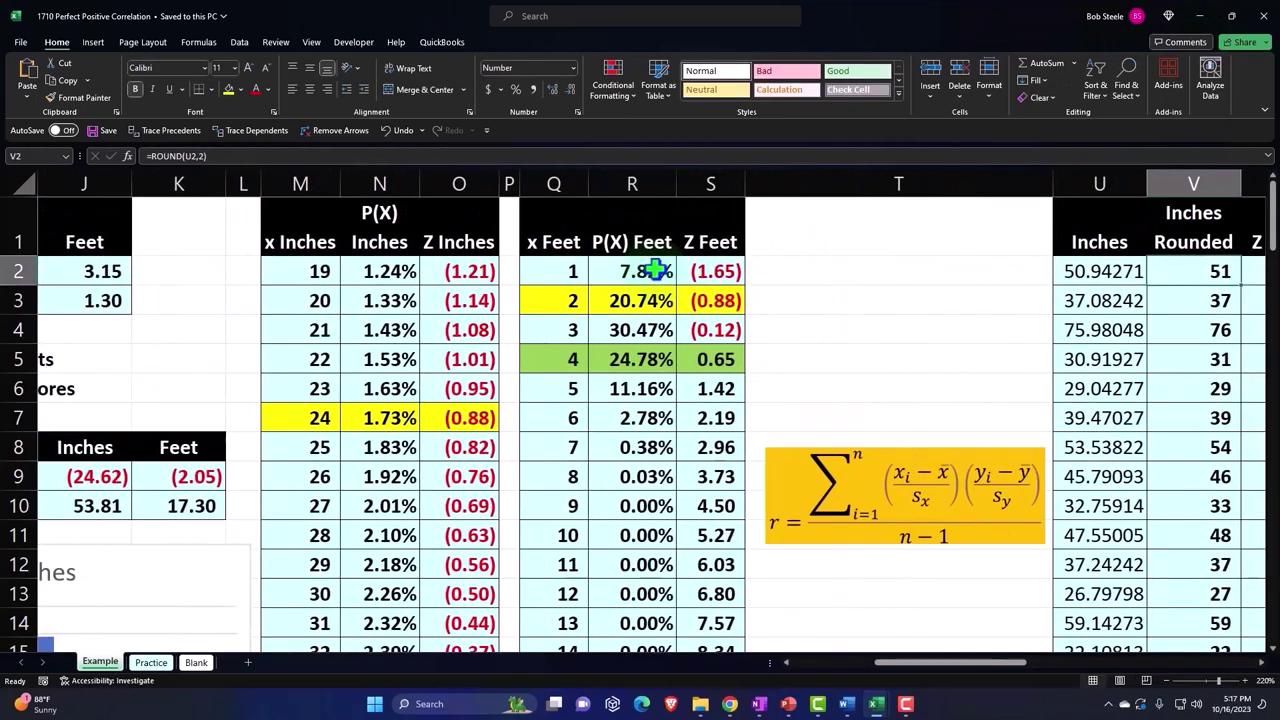
double_click(380, 271)
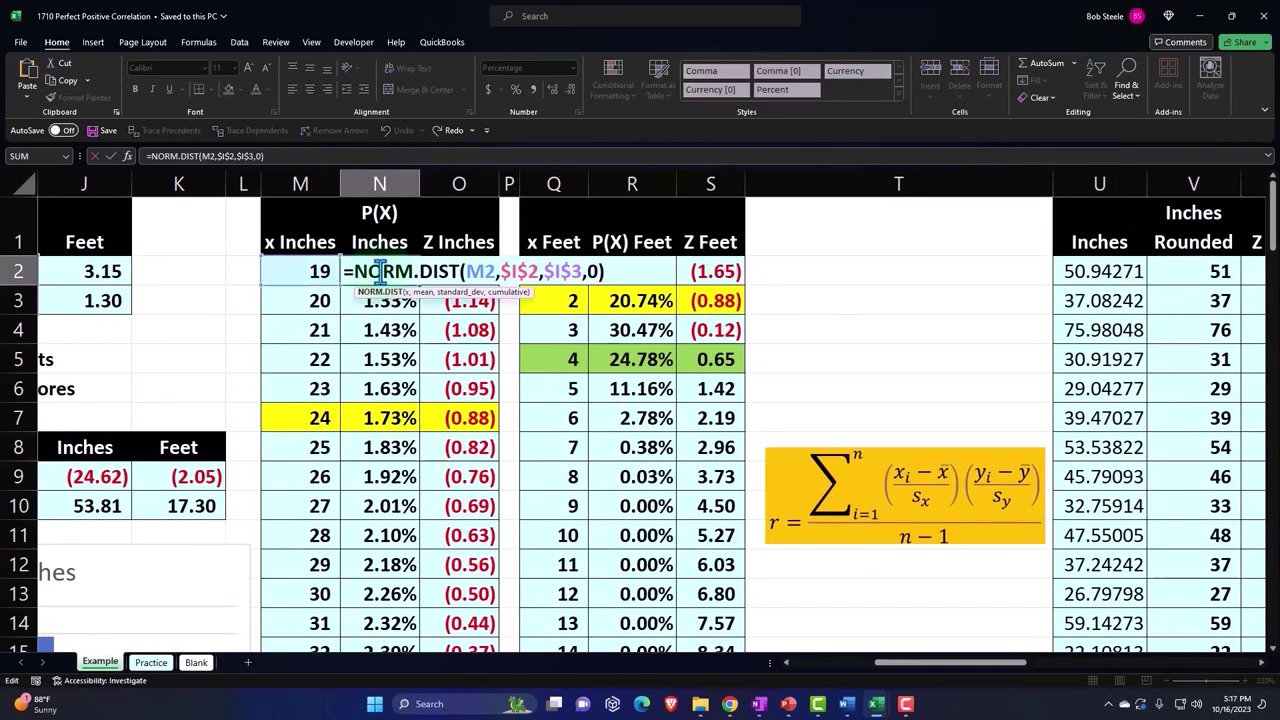
key("Return")
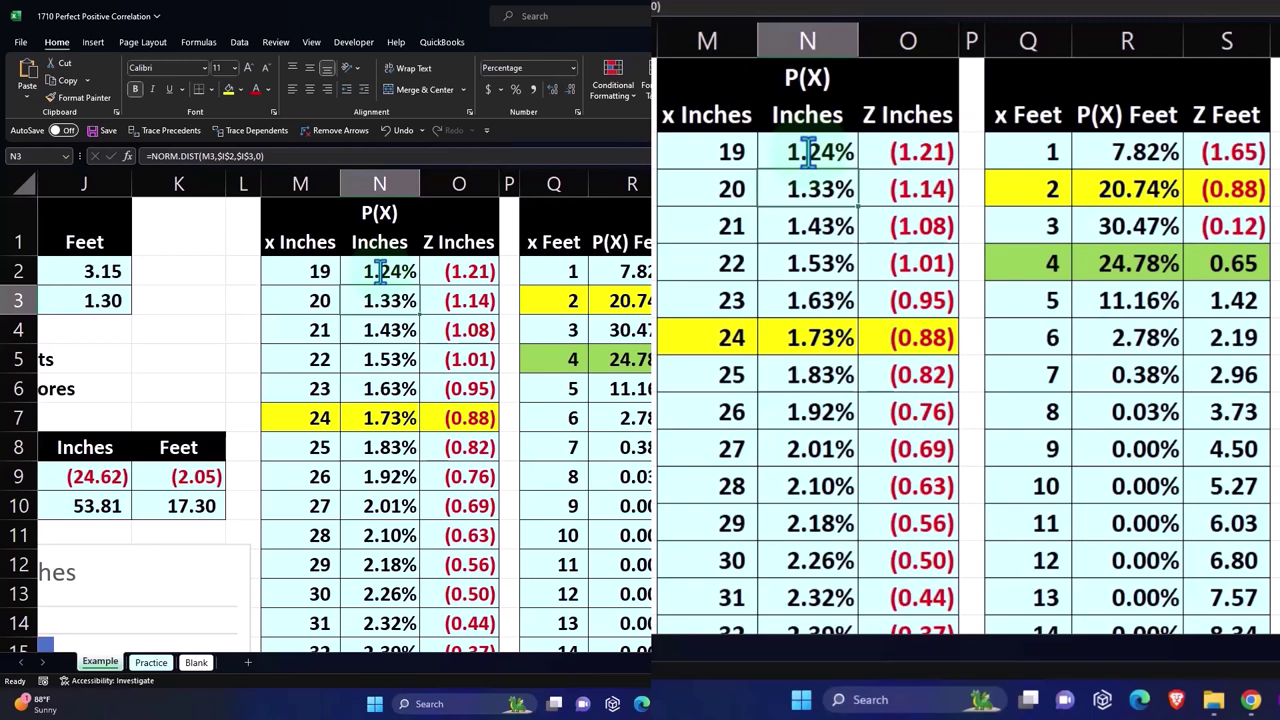
left_click(622, 352)
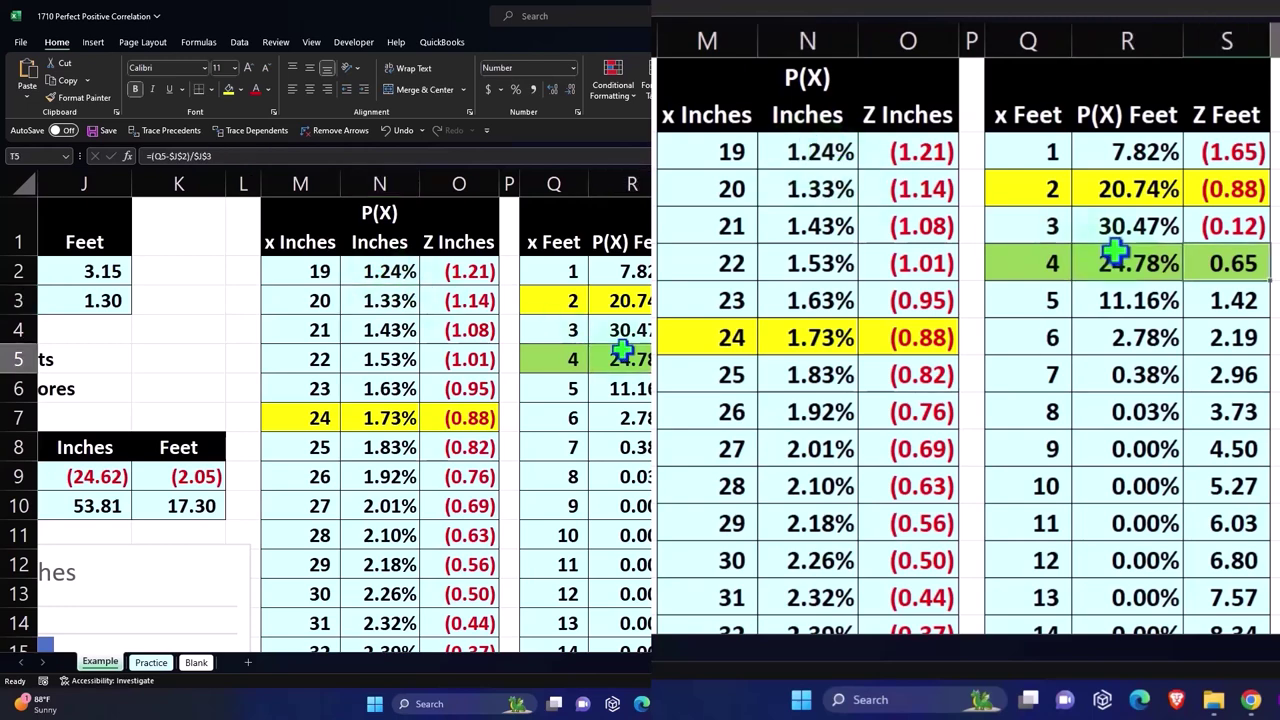
key("Right")
key("Right")
key("Right")
key("Right")
key("Right")
key("Right")
key("Right")
key("Right")
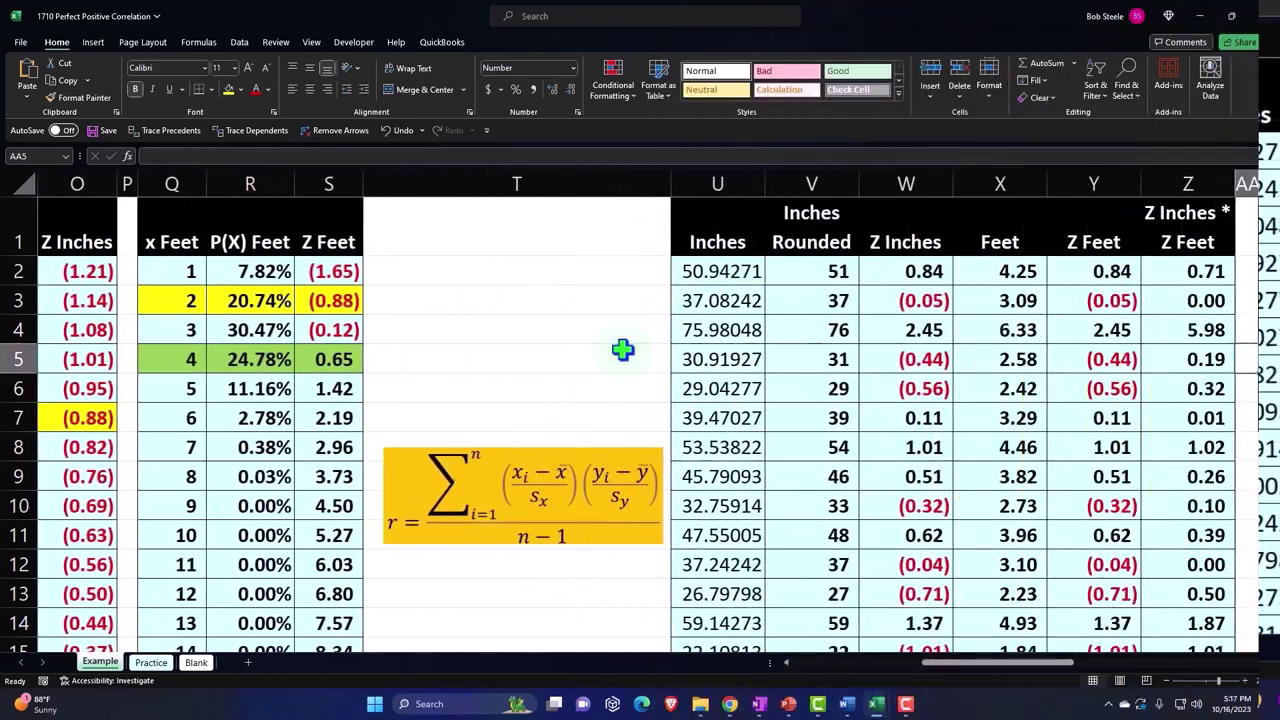
Step: Inspect the Z Inches column and the correlation equation picture on the Example sheet
key("Right")
key("Right")
key("Right")
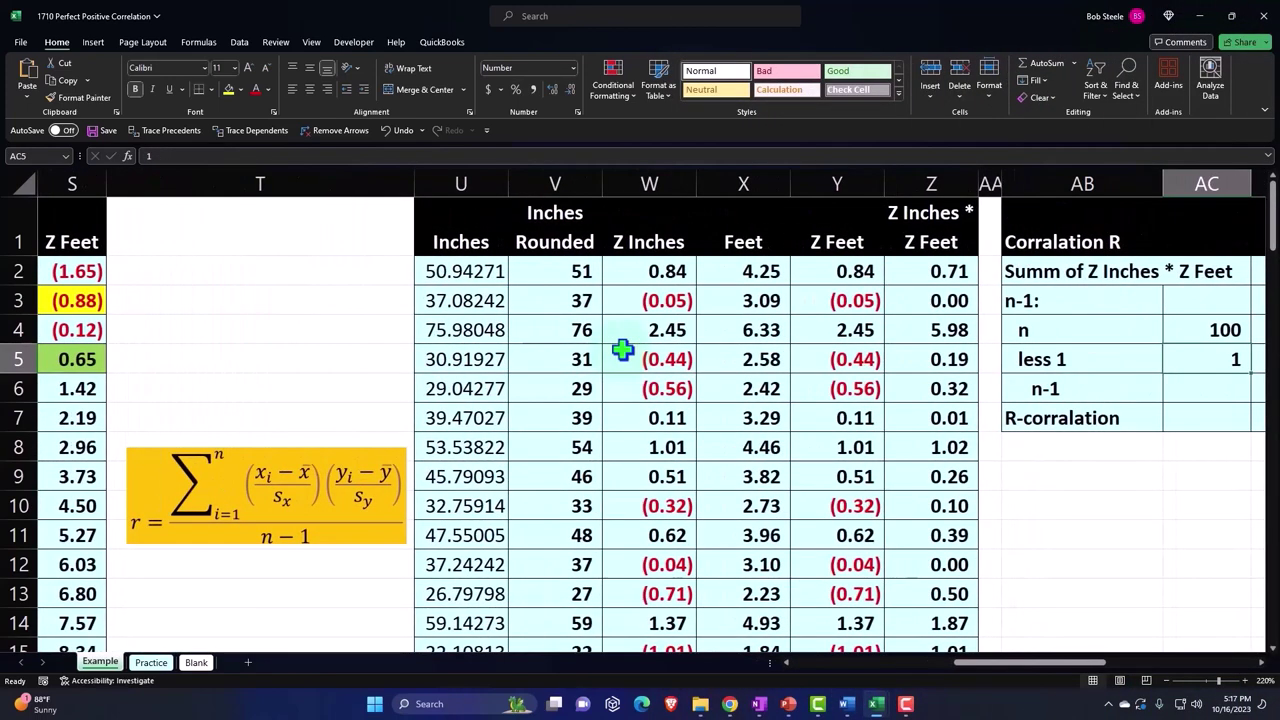
left_click(640, 294)
key("ctrl+Up")
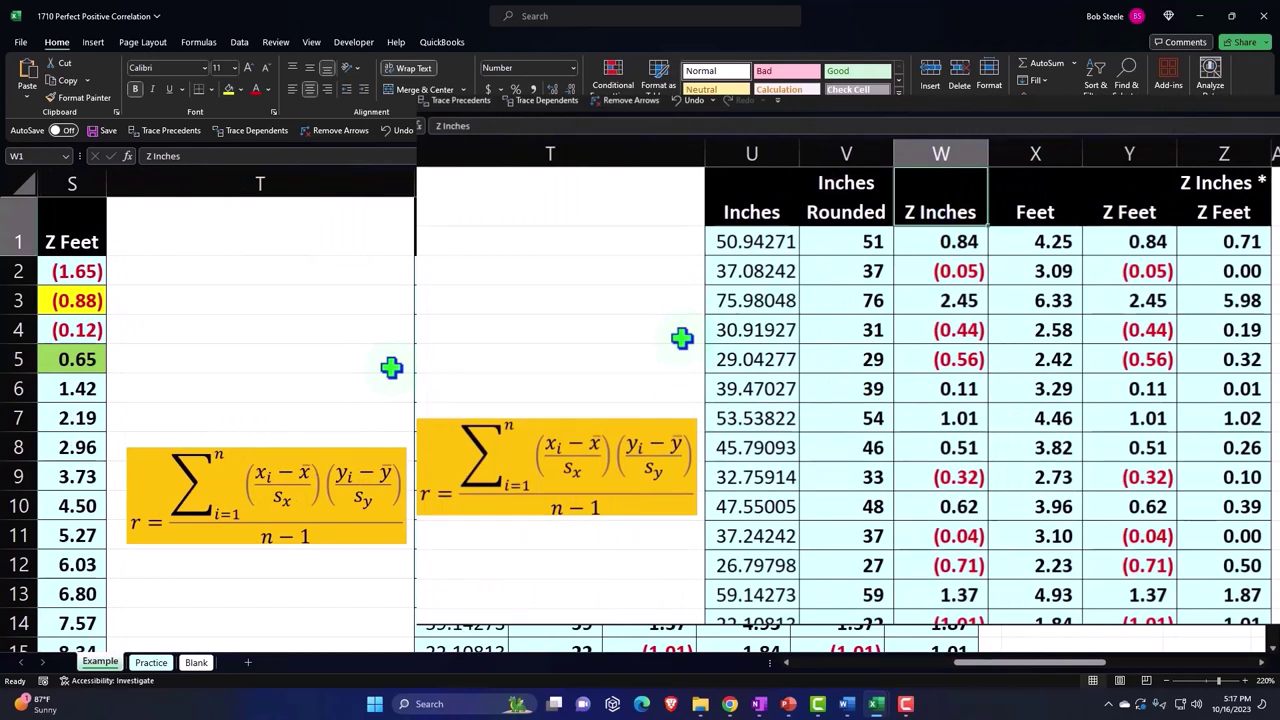
key("Down")
key("Down")
key("Down")
key("Down")
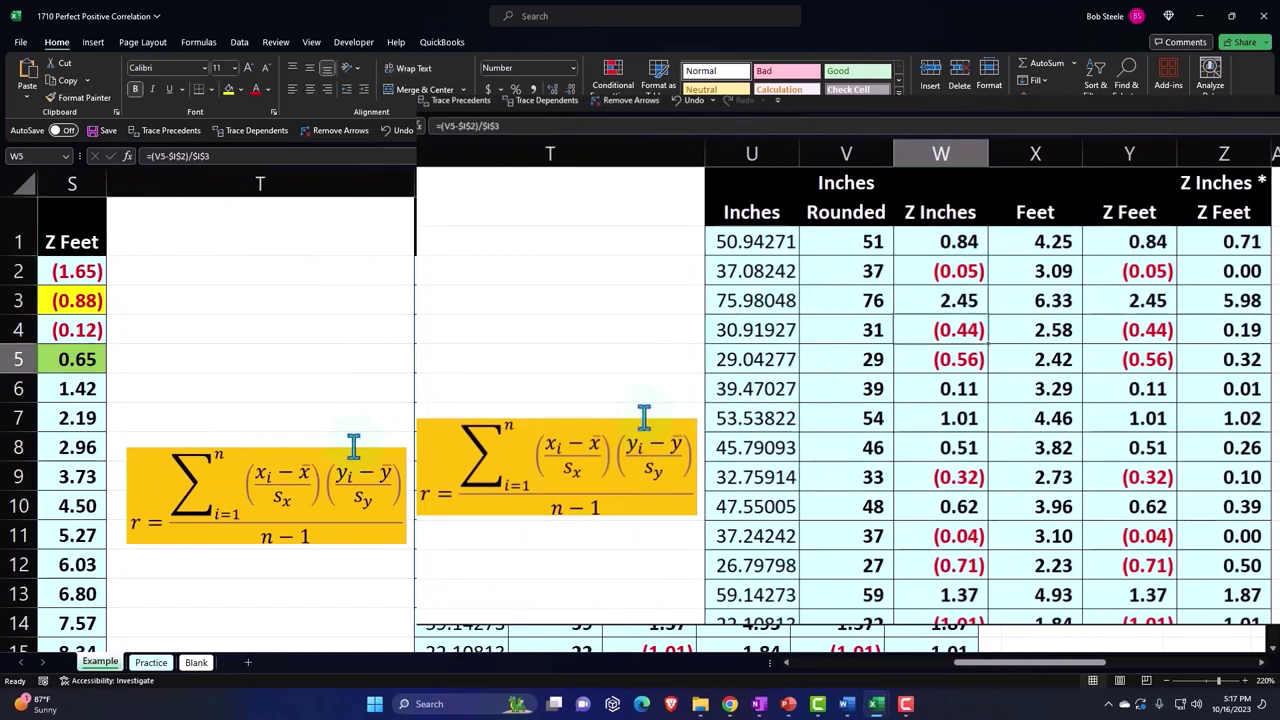
left_click(353, 447)
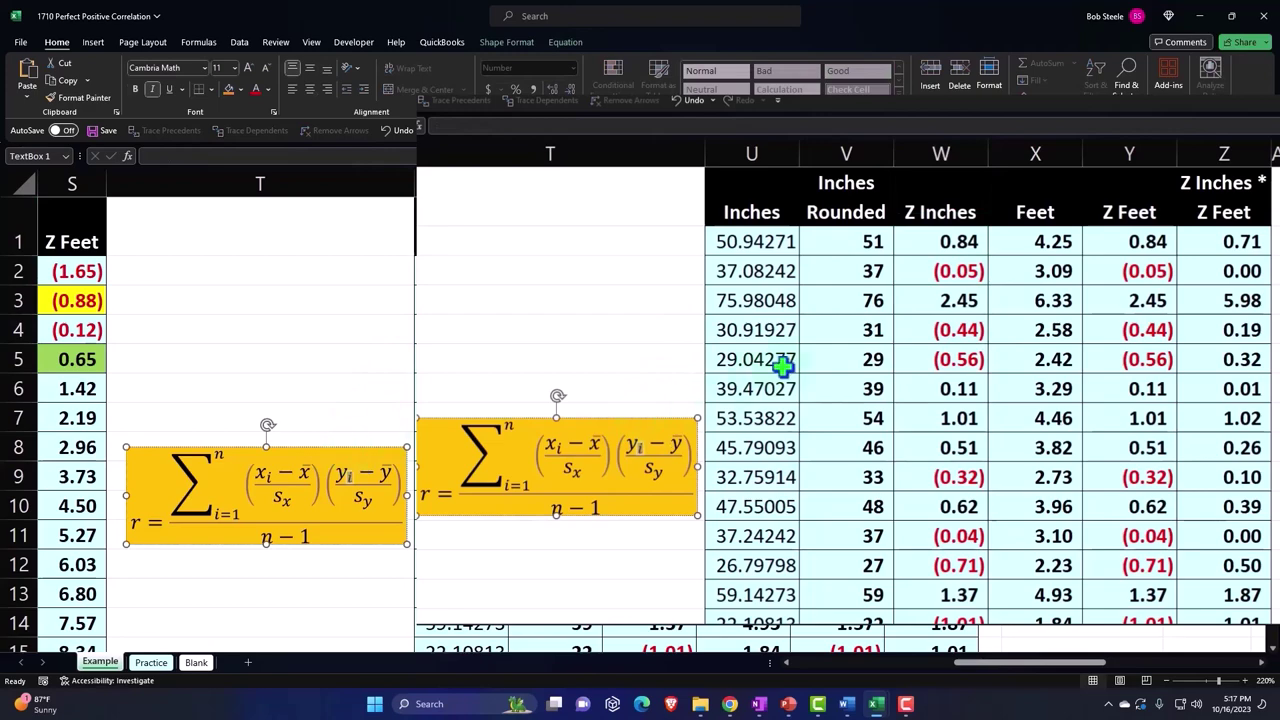
left_click(843, 256)
Step: Browse the 1.00 correlation value and the descriptive statistics beside it
key("Right")
key("Down")
key("Right")
key("Right")
key("Right")
key("Right")
key("Right")
key("Right")
key("Right")
key("Right")
key("Right")
key("Right")
key("Right")
key("Right")
key("Right")
key("Right")
key("Right")
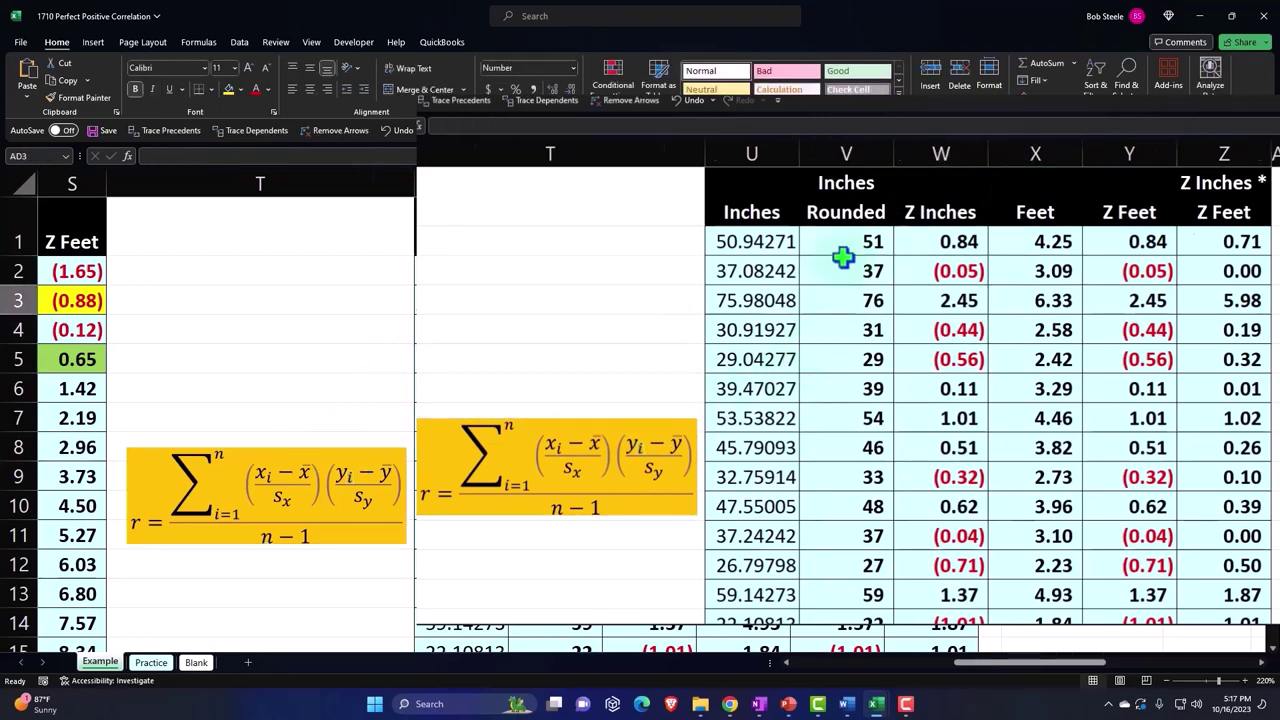
key("Left")
key("Left")
key("Left")
key("Left")
key("Left")
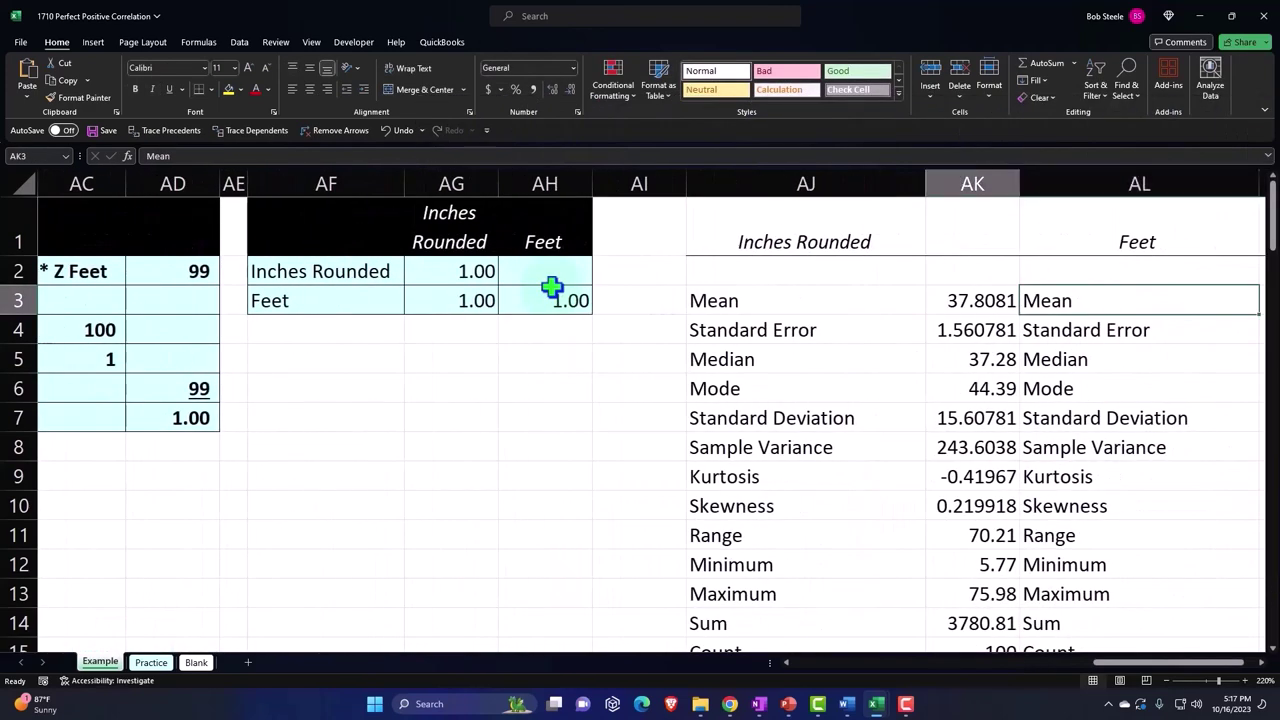
key("Right")
key("Right")
key("Right")
key("Right")
key("Right")
key("Right")
key("Right")
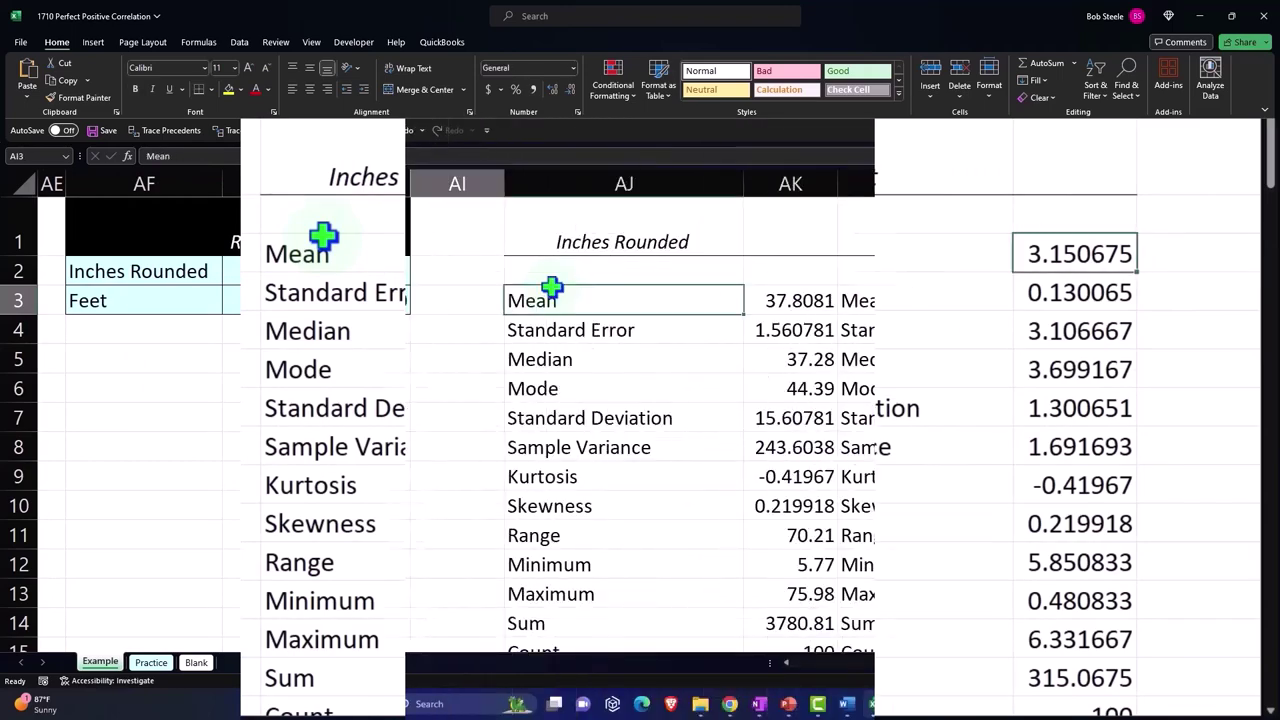
key("Left")
key("Left")
key("Left")
key("Left")
key("Left")
key("Left")
key("Left")
key("Left")
key("Left")
key("Left")
key("Left")
key("Left")
key("Left")
key("Left")
key("Left")
key("Left")
key("Left")
key("Left")
key("Left")
key("Left")
key("Left")
key("Left")
key("Left")
key("Left")
key("Left")
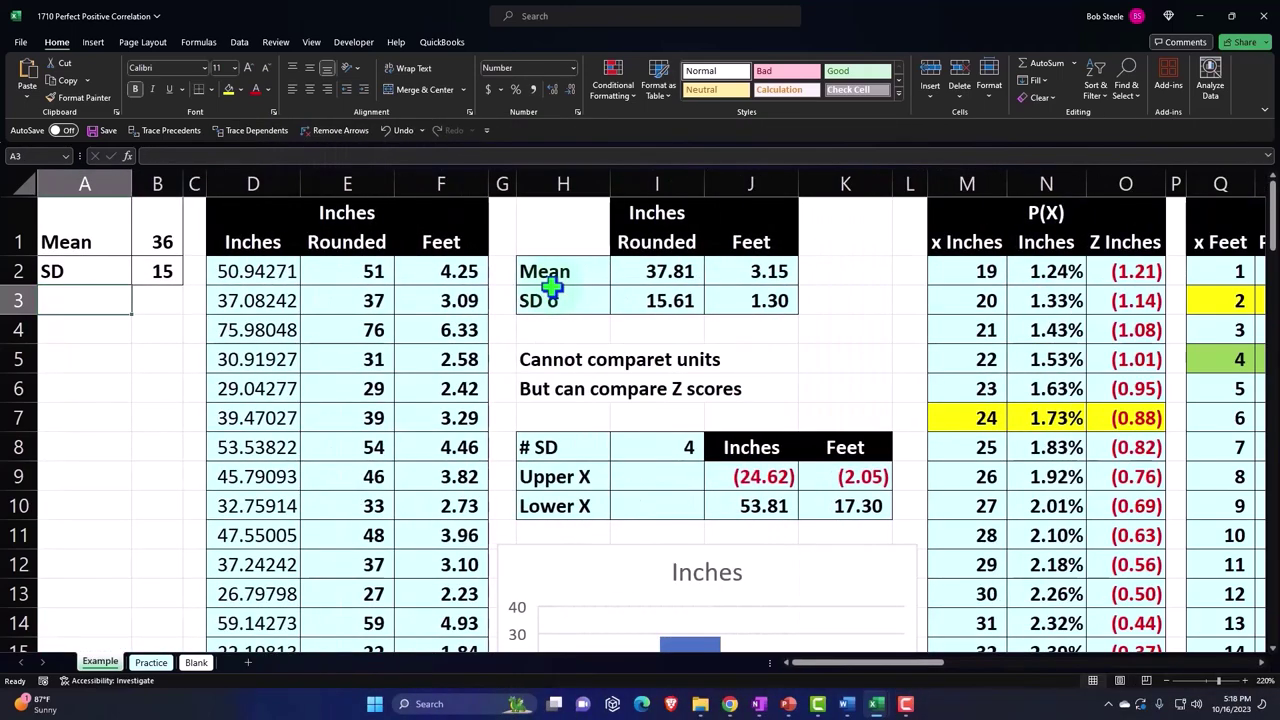
Step: Format every Blank sheet cell as Currency with no symbol, 0 decimals and red parenthesised negatives
left_click(195, 660)
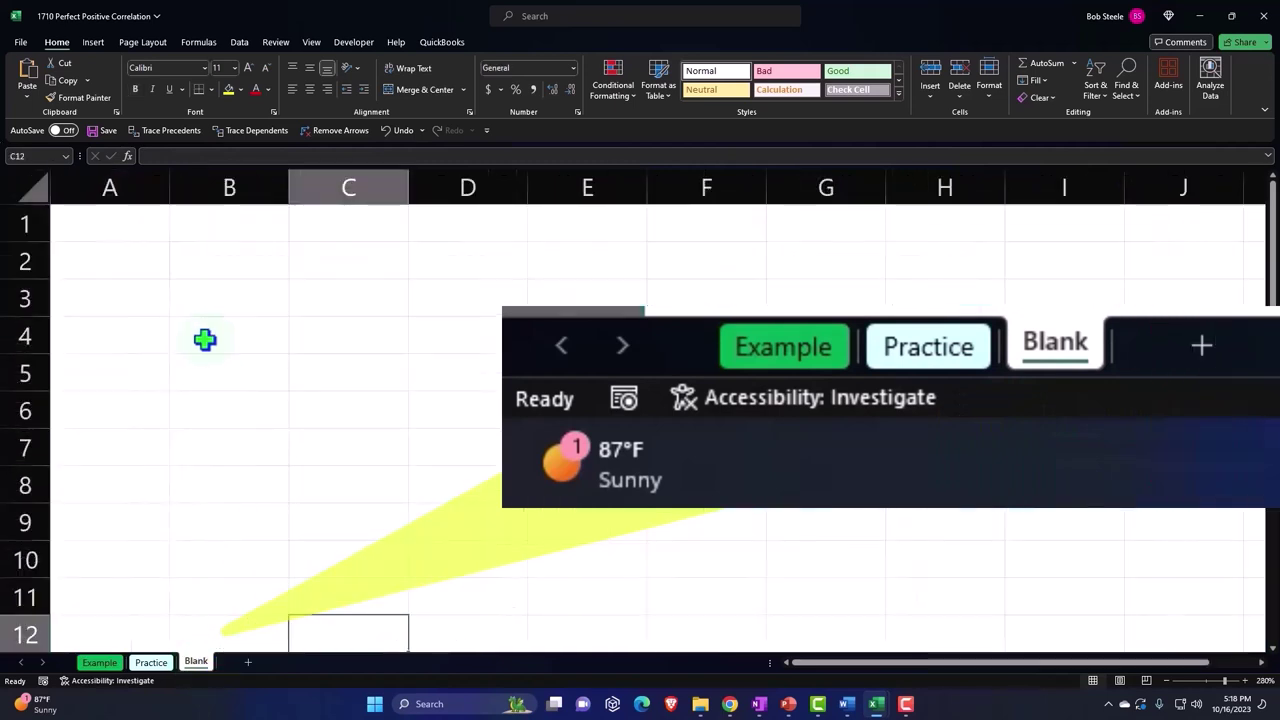
left_click(34, 186)
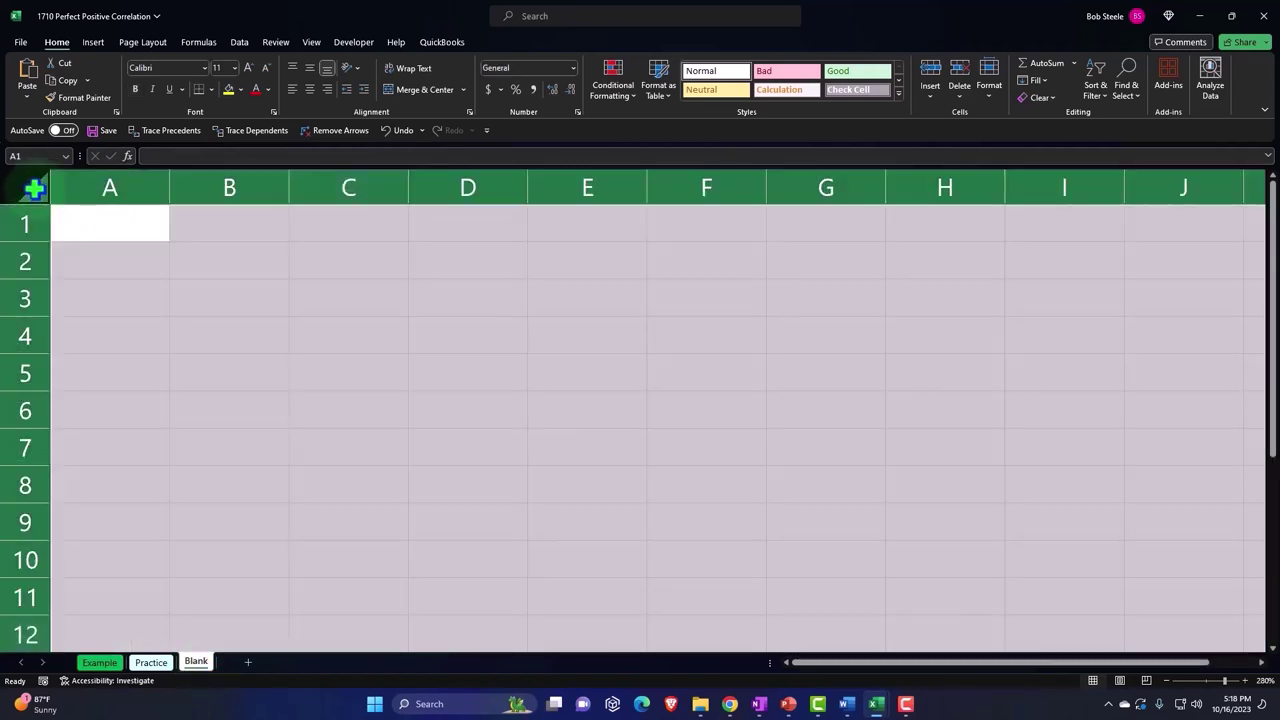
right_click(283, 279)
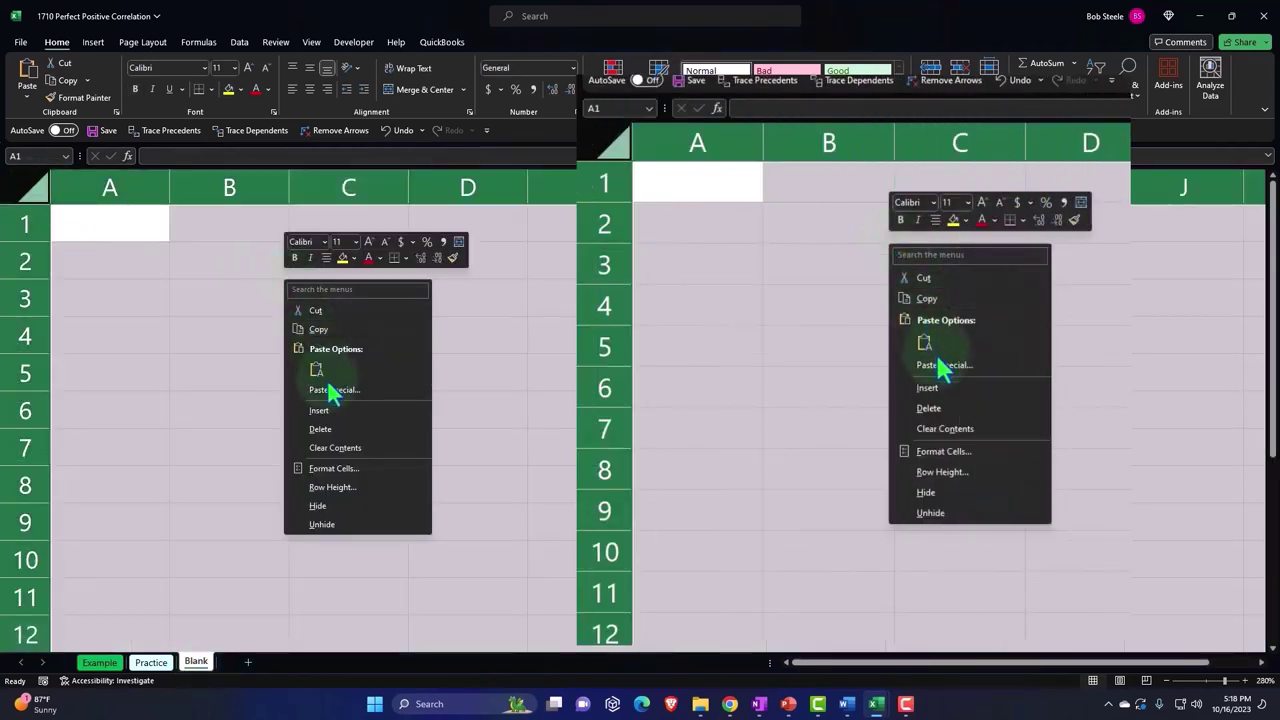
left_click(333, 470)
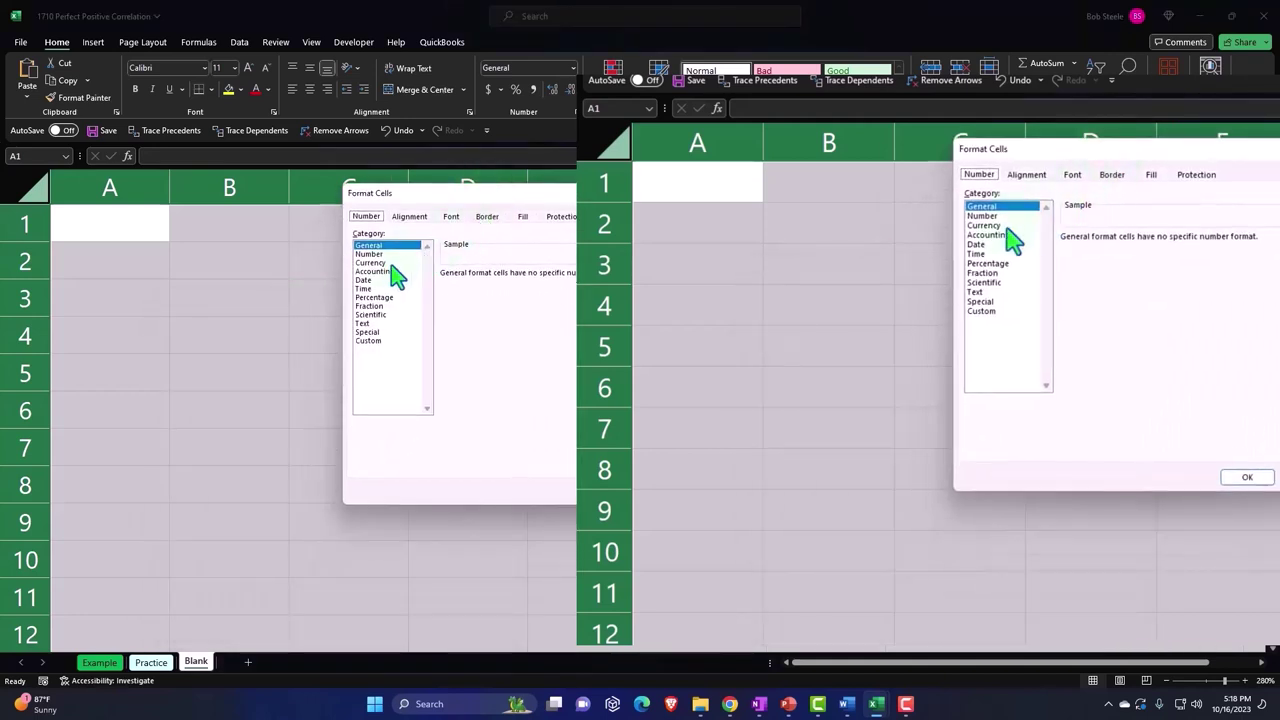
left_click(379, 264)
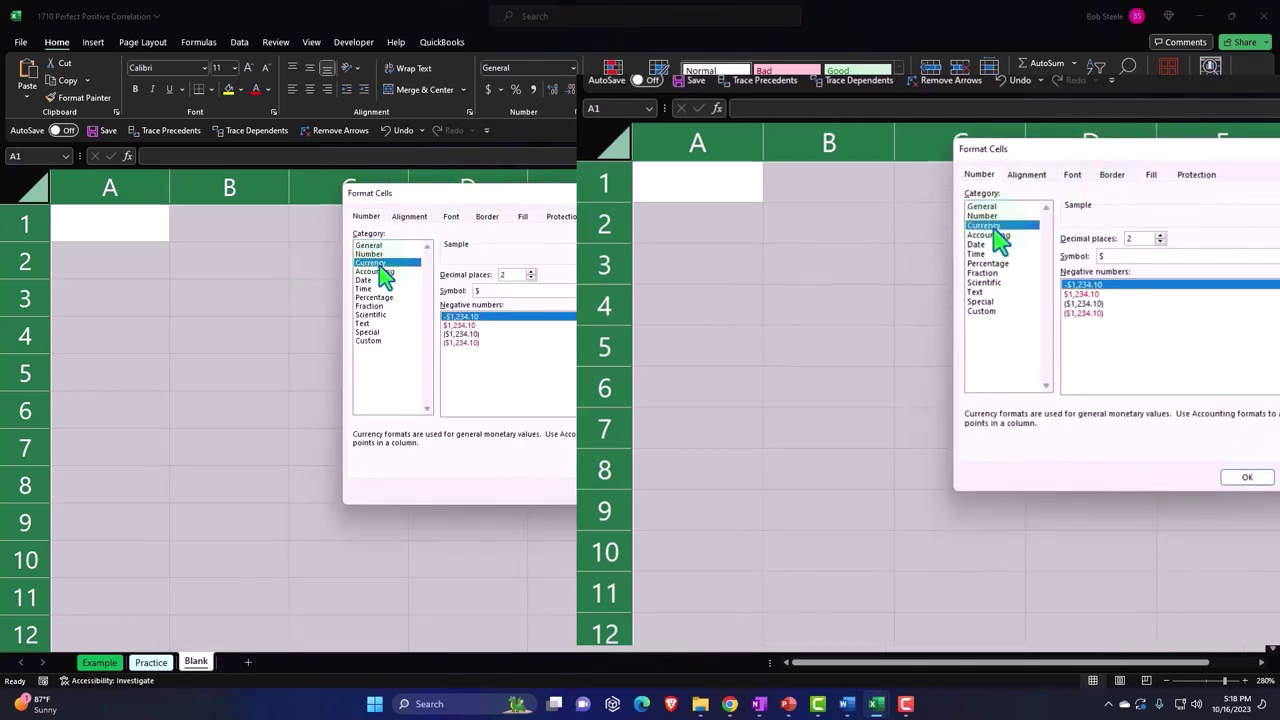
left_click(462, 343)
left_click(520, 292)
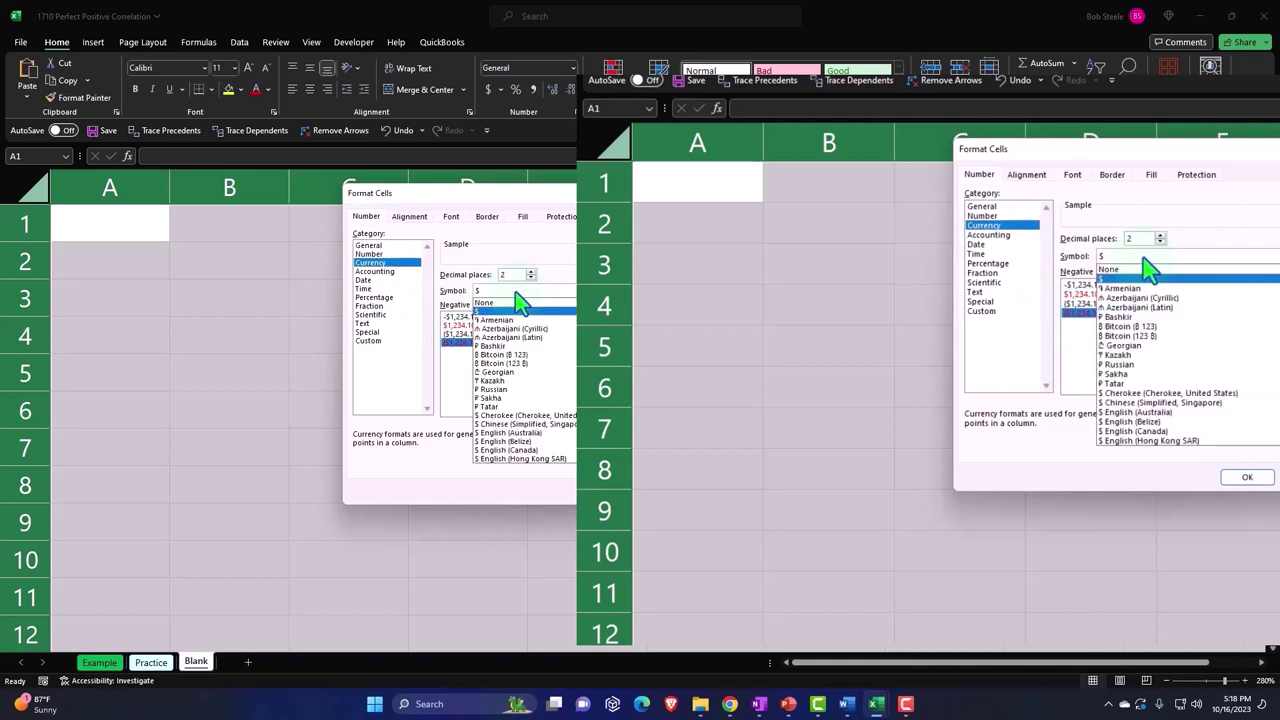
left_click(514, 304)
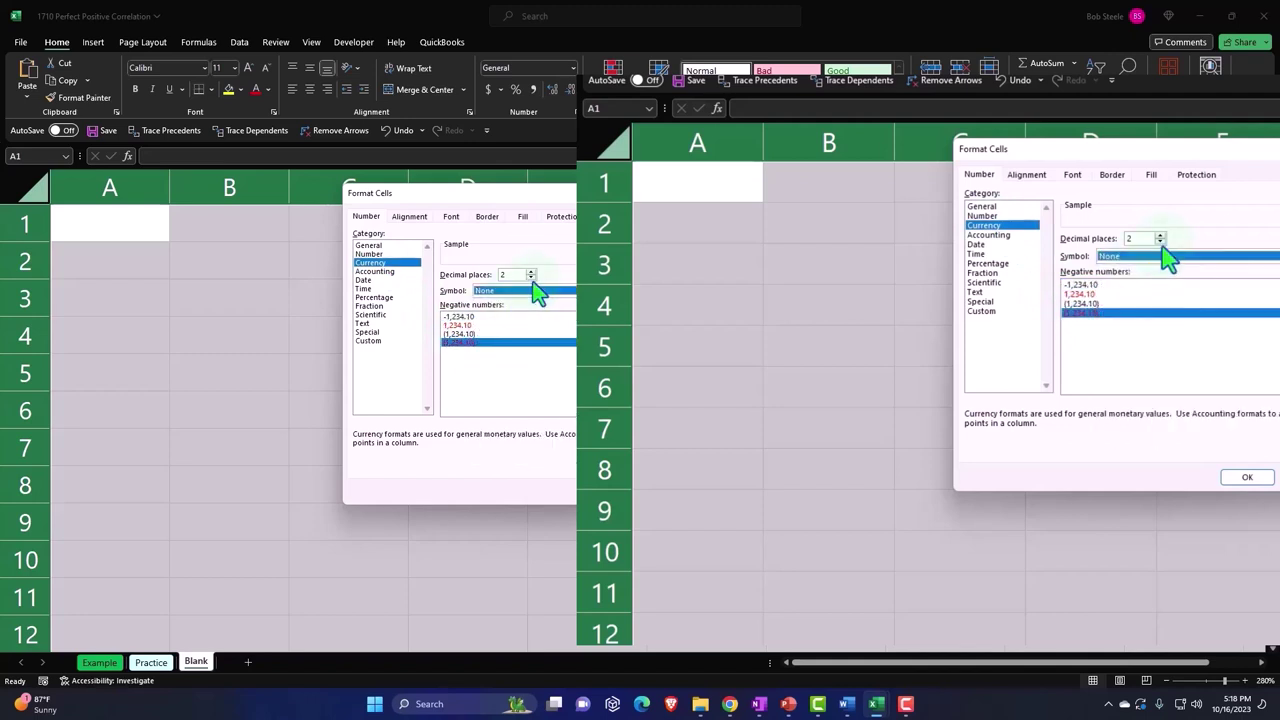
left_click(531, 278)
left_click(531, 278)
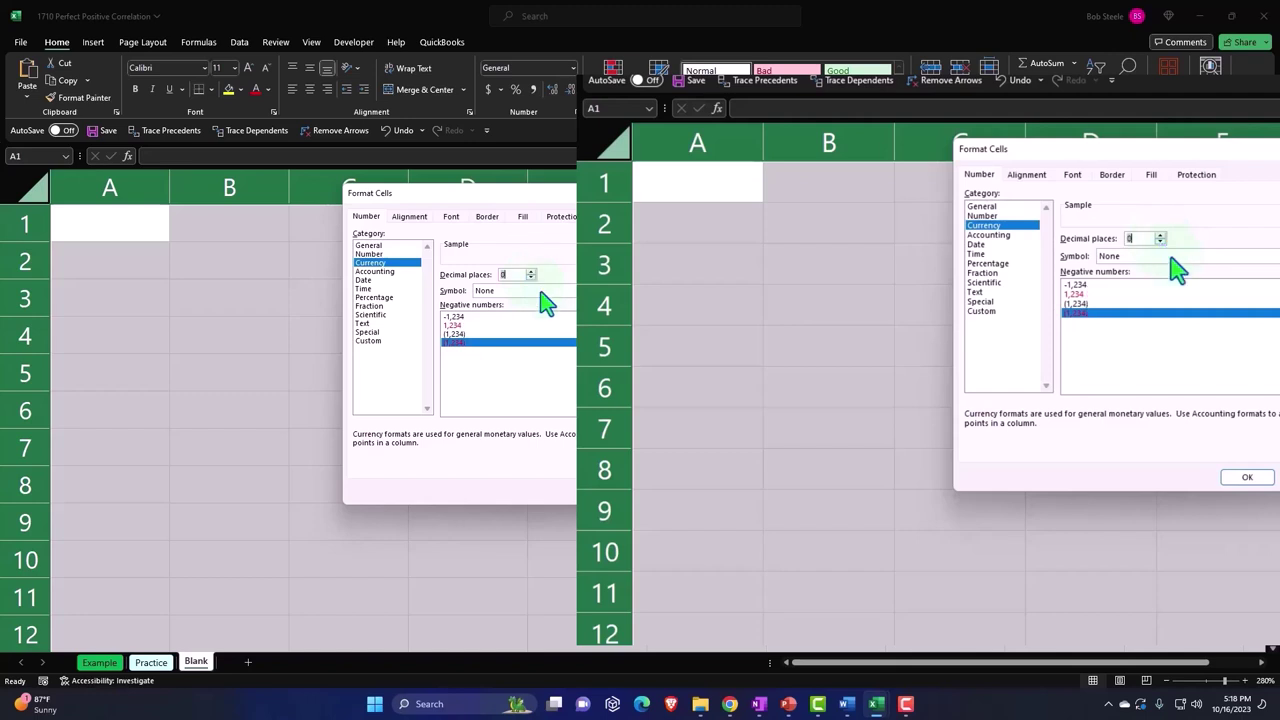
left_click(610, 491)
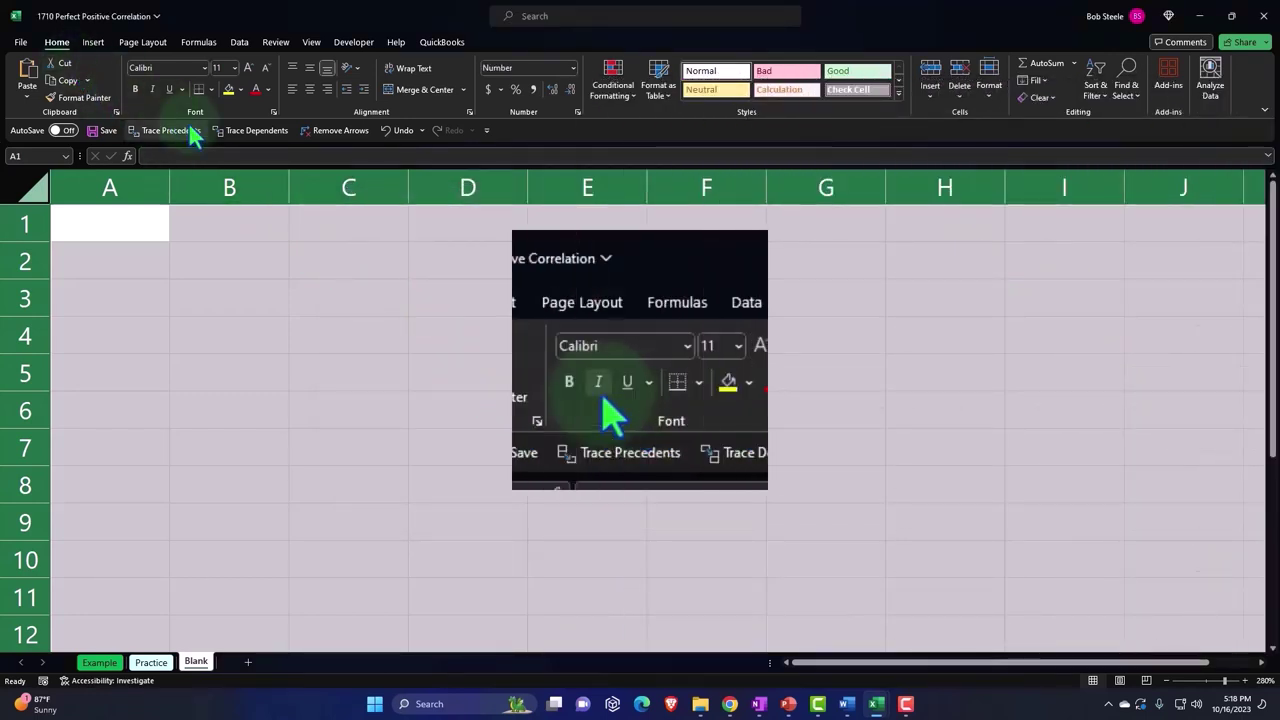
Step: Make the whole sheet bold, then select cell A1
left_click(137, 89)
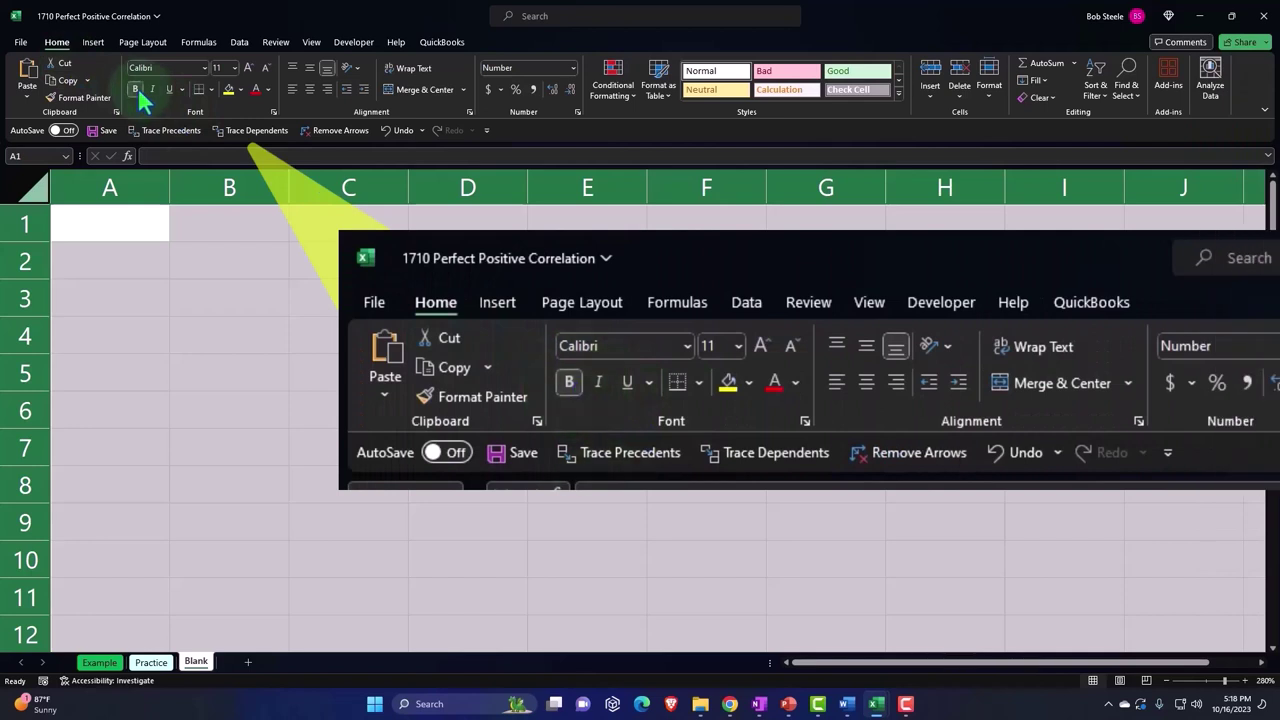
left_click(221, 389)
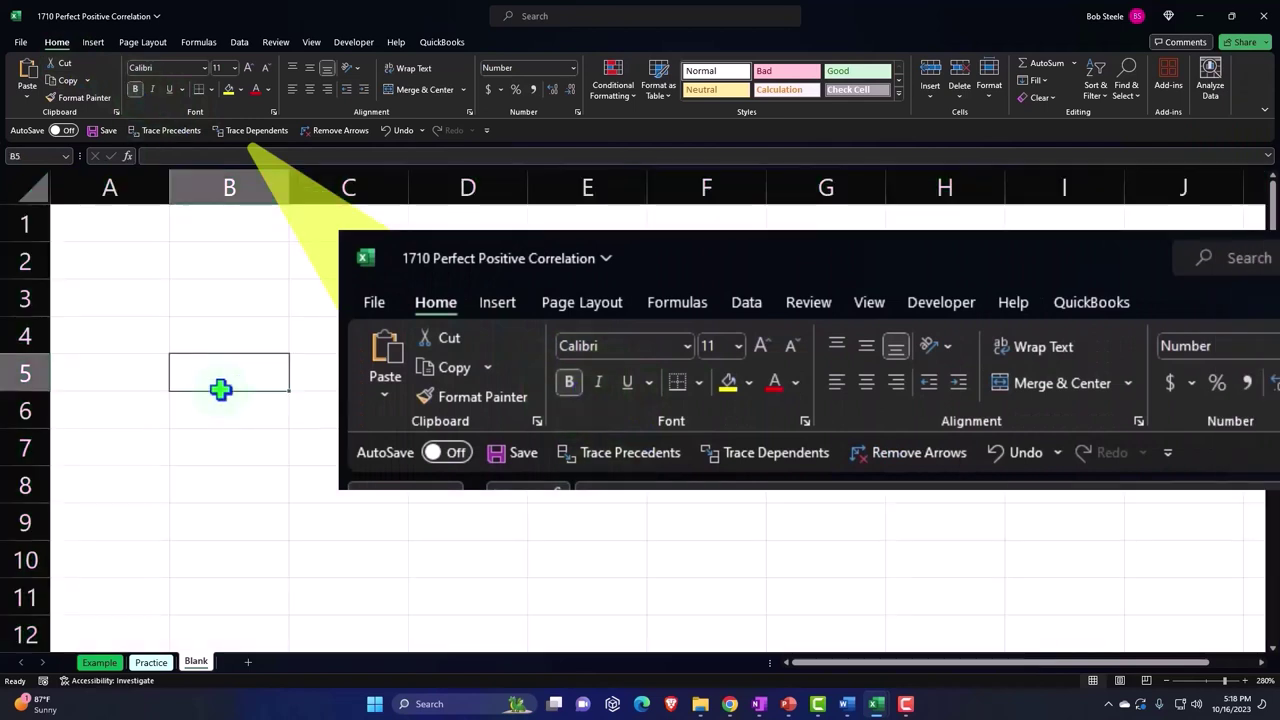
left_click(136, 224)
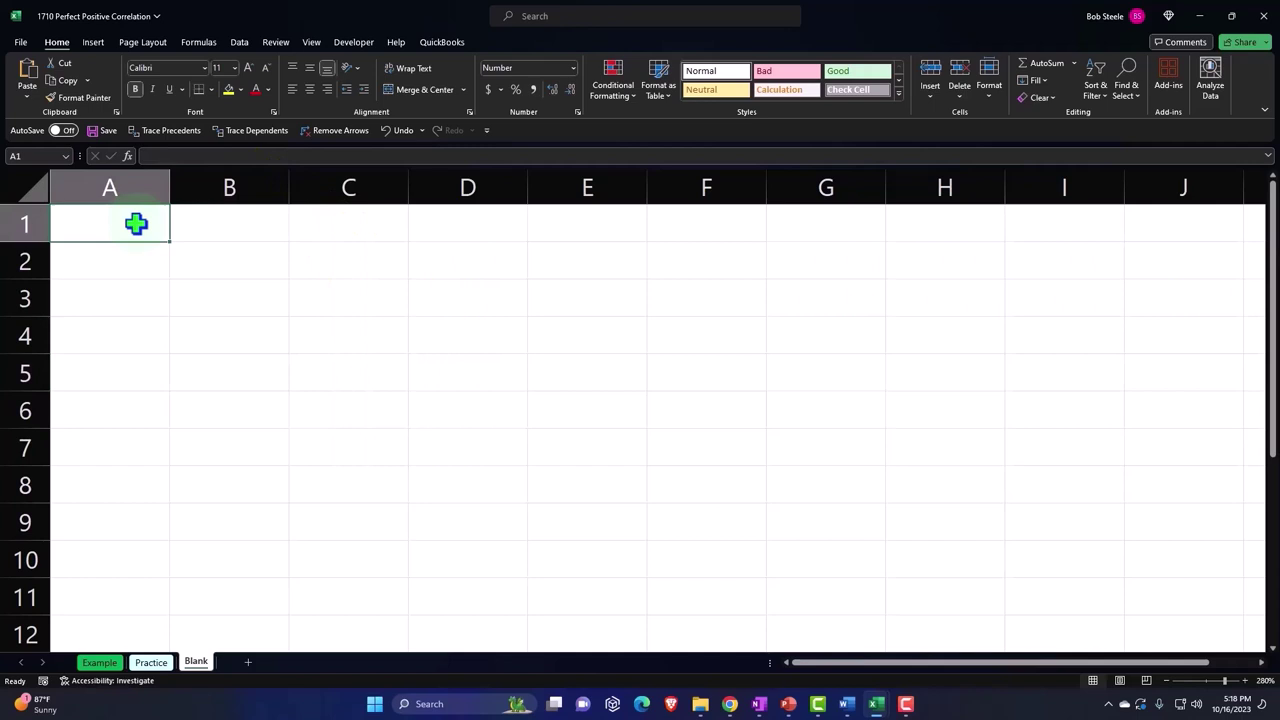
Step: Enter the labels Mean and SD with values 36 and 15 in A1:B2
type("M")
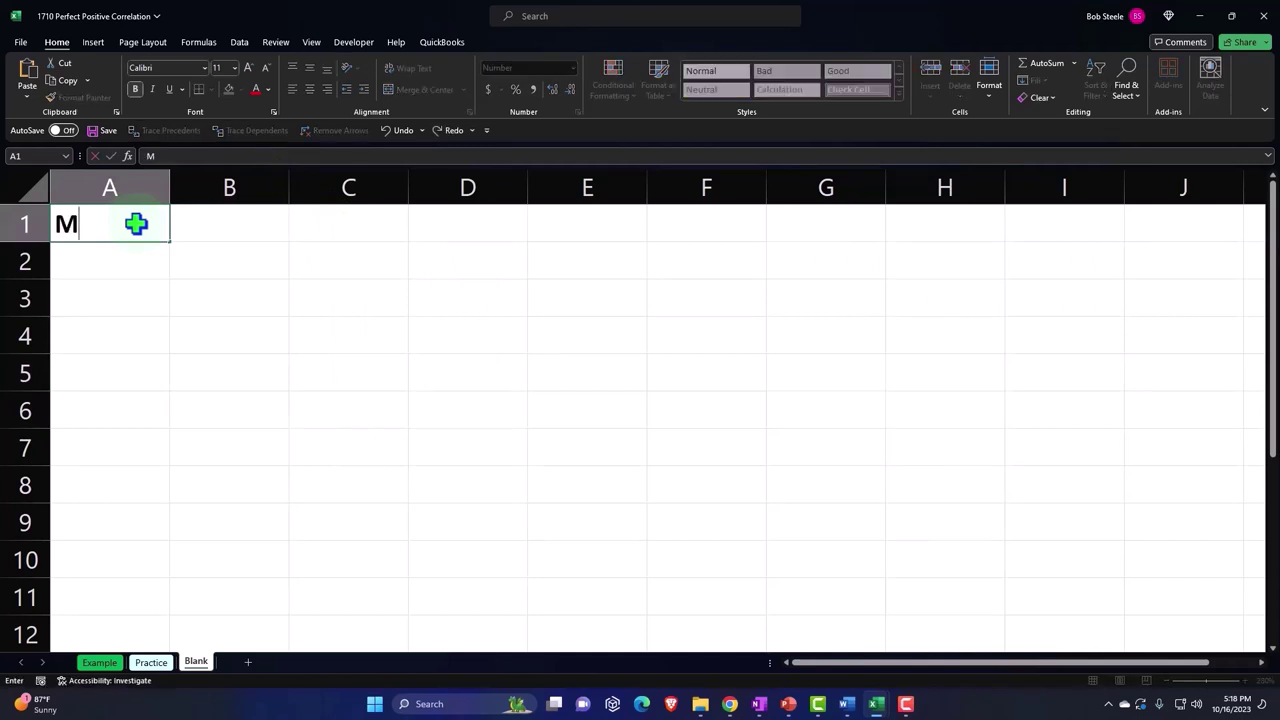
type("ean")
key("Tab")
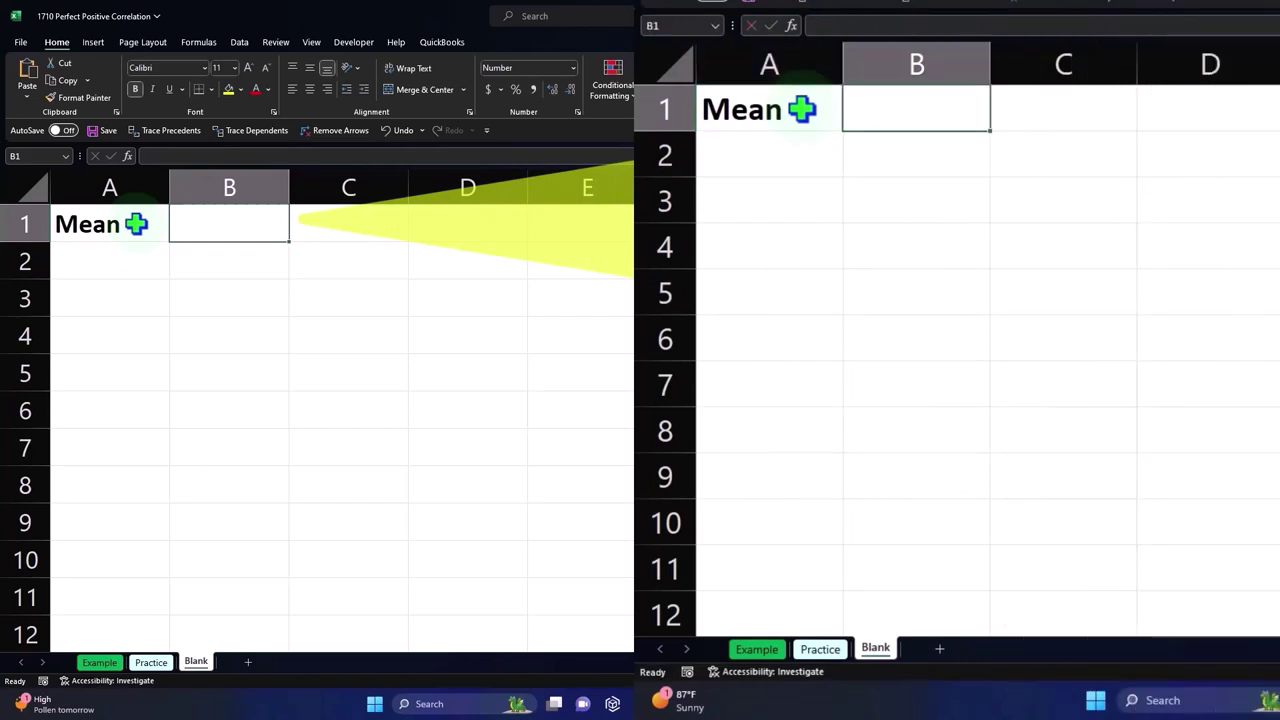
type("36")
key("Return")
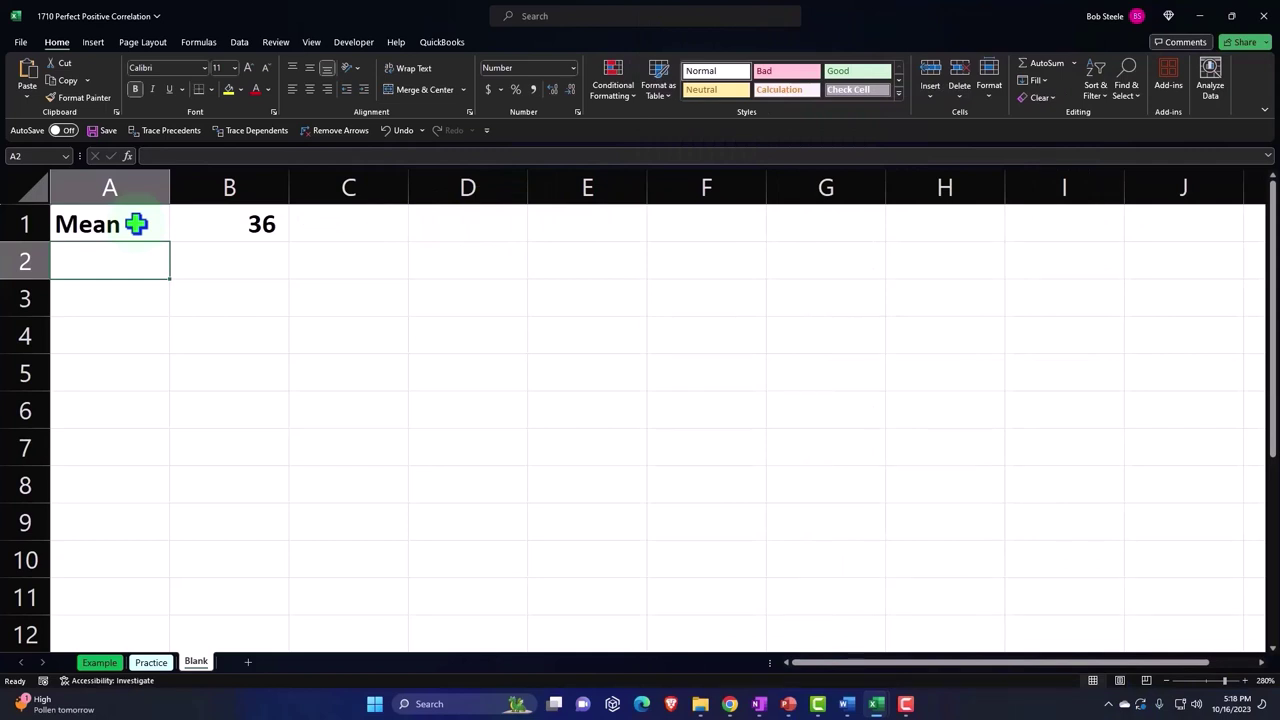
type("Sd")
key("BackSpace")
type("D")
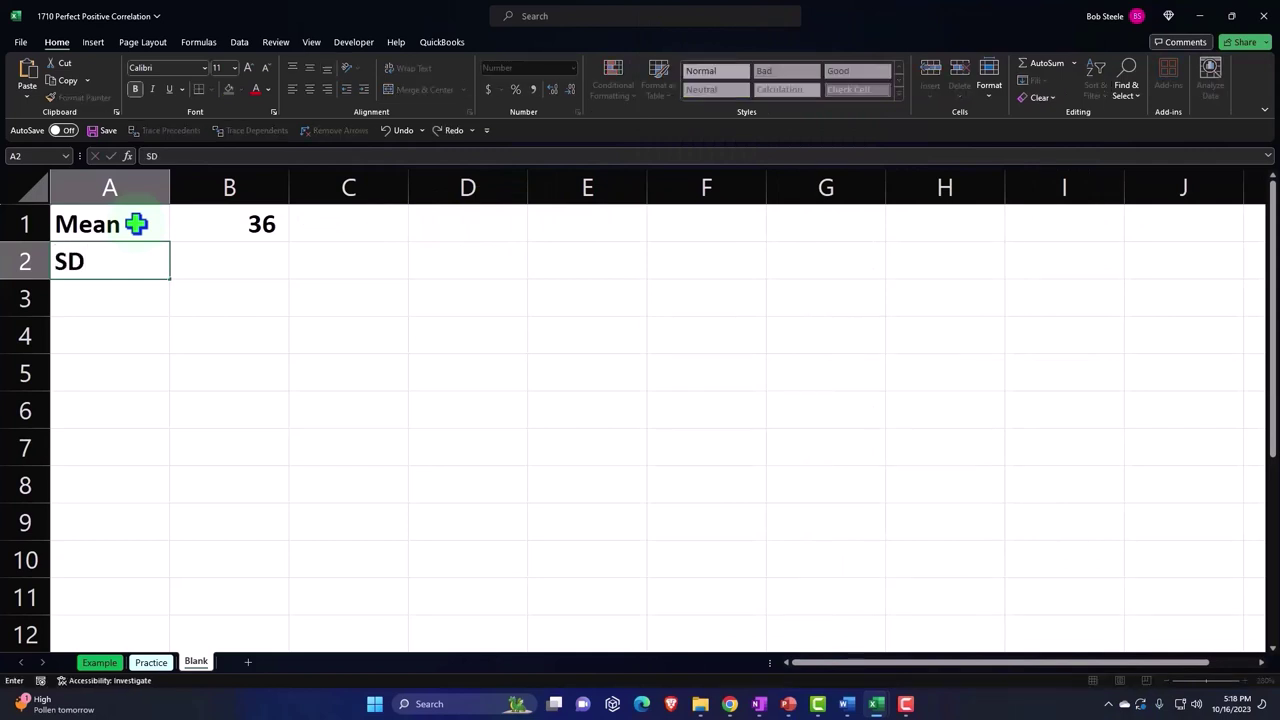
key("Tab")
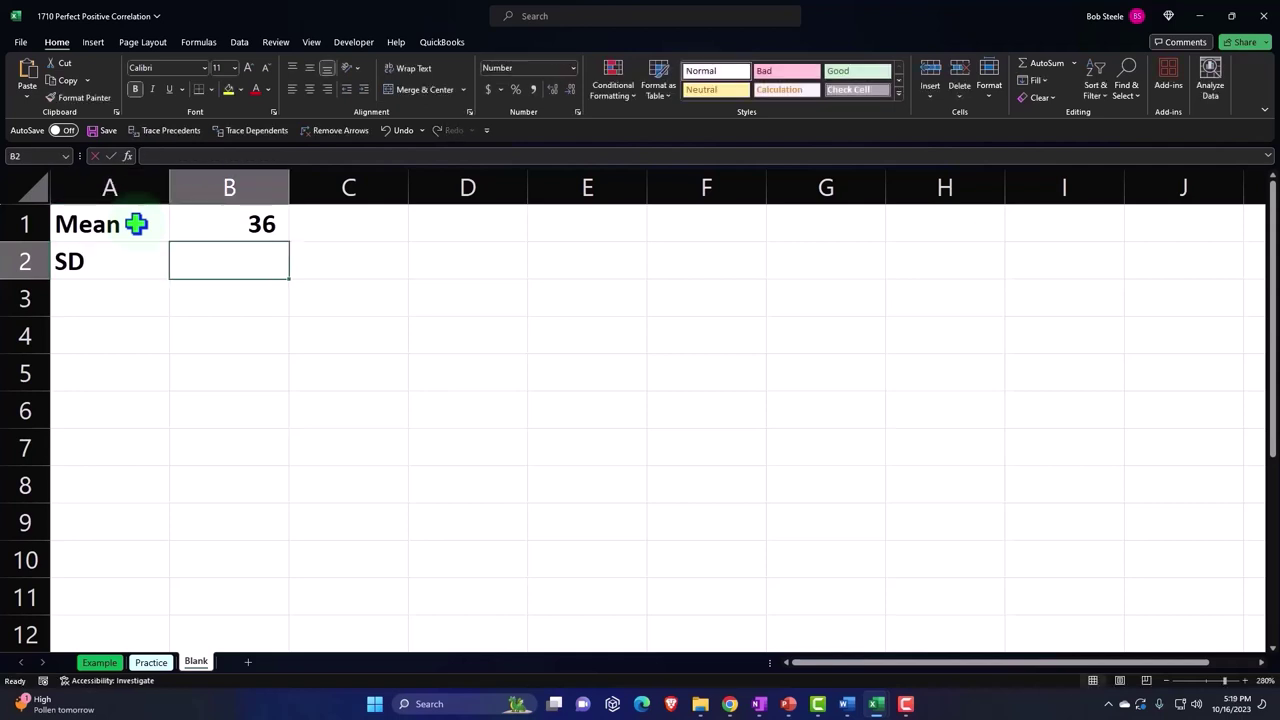
type("15")
key("Return")
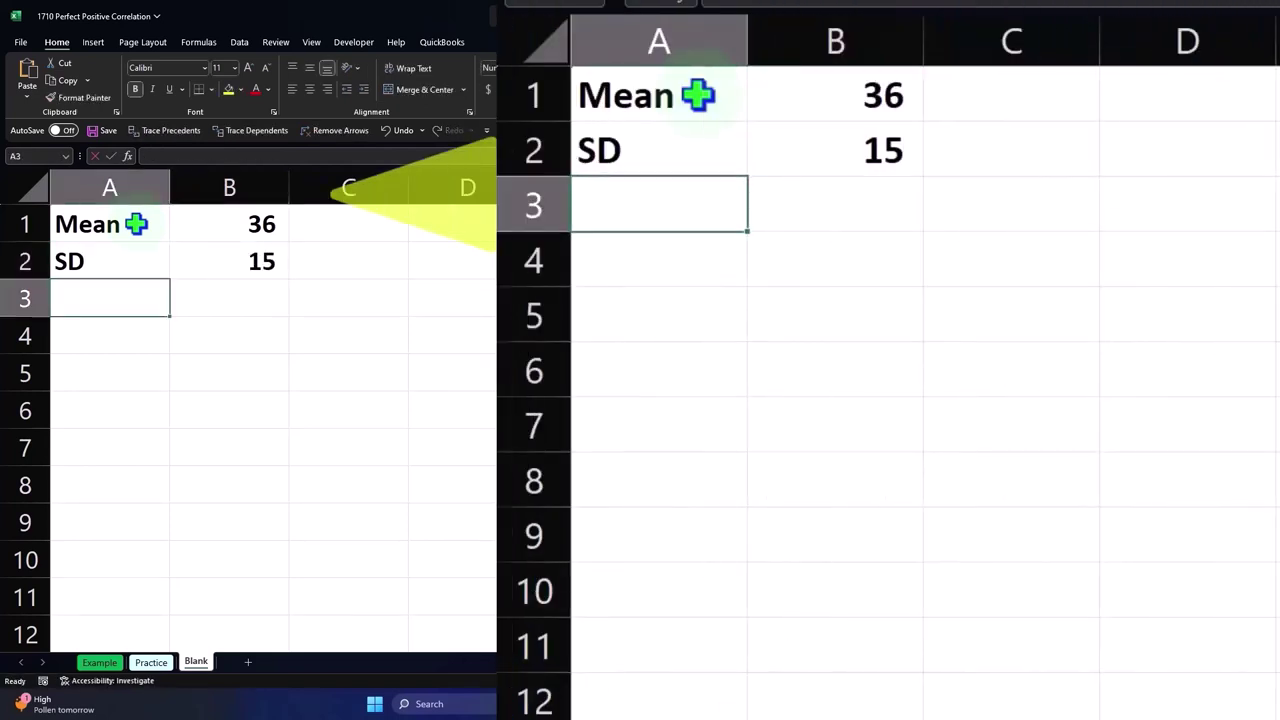
Step: Narrow columns B and C, then enter the header 'Inches' in D1
left_click_drag(289, 188, 226, 189)
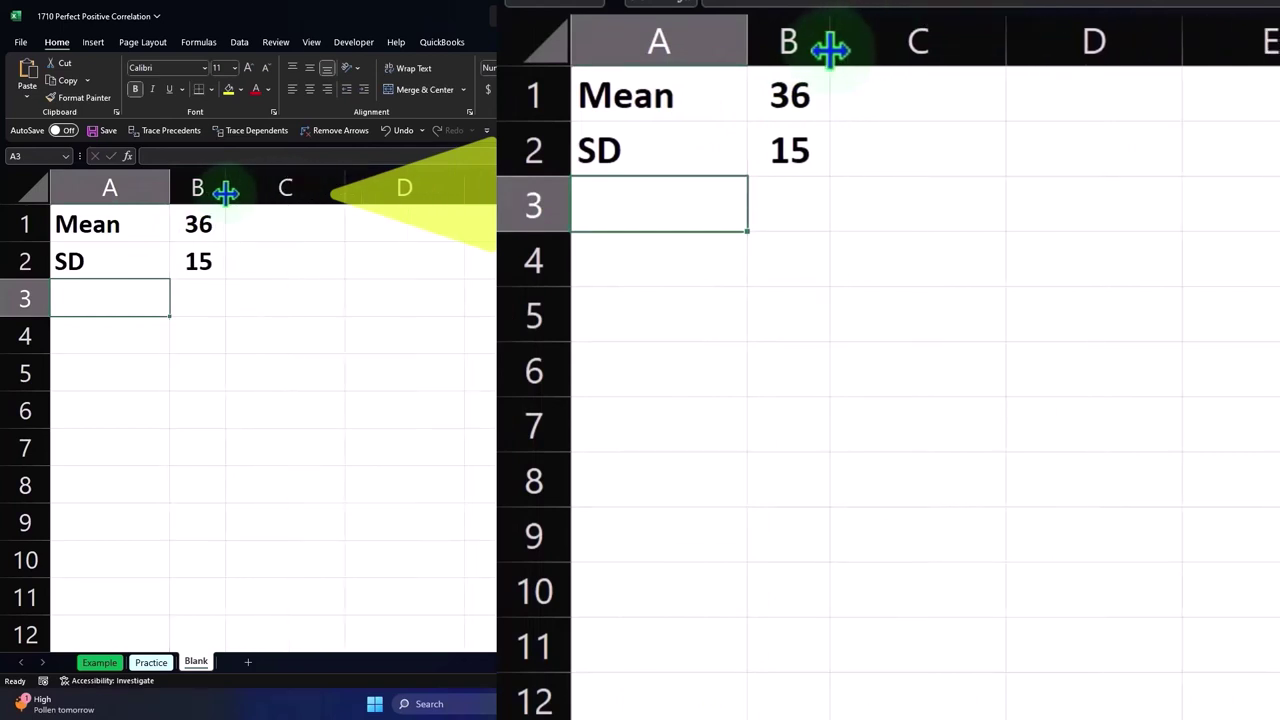
left_click_drag(344, 186, 253, 183)
left_click(314, 217)
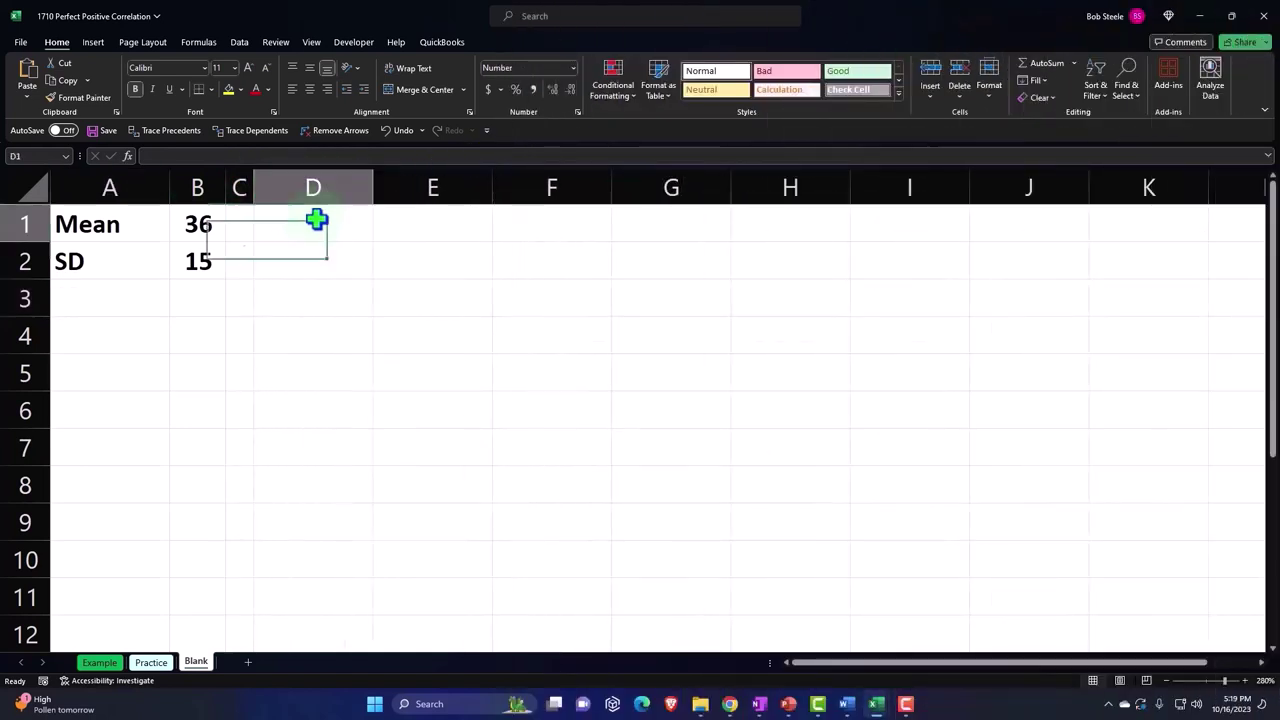
type("Inches")
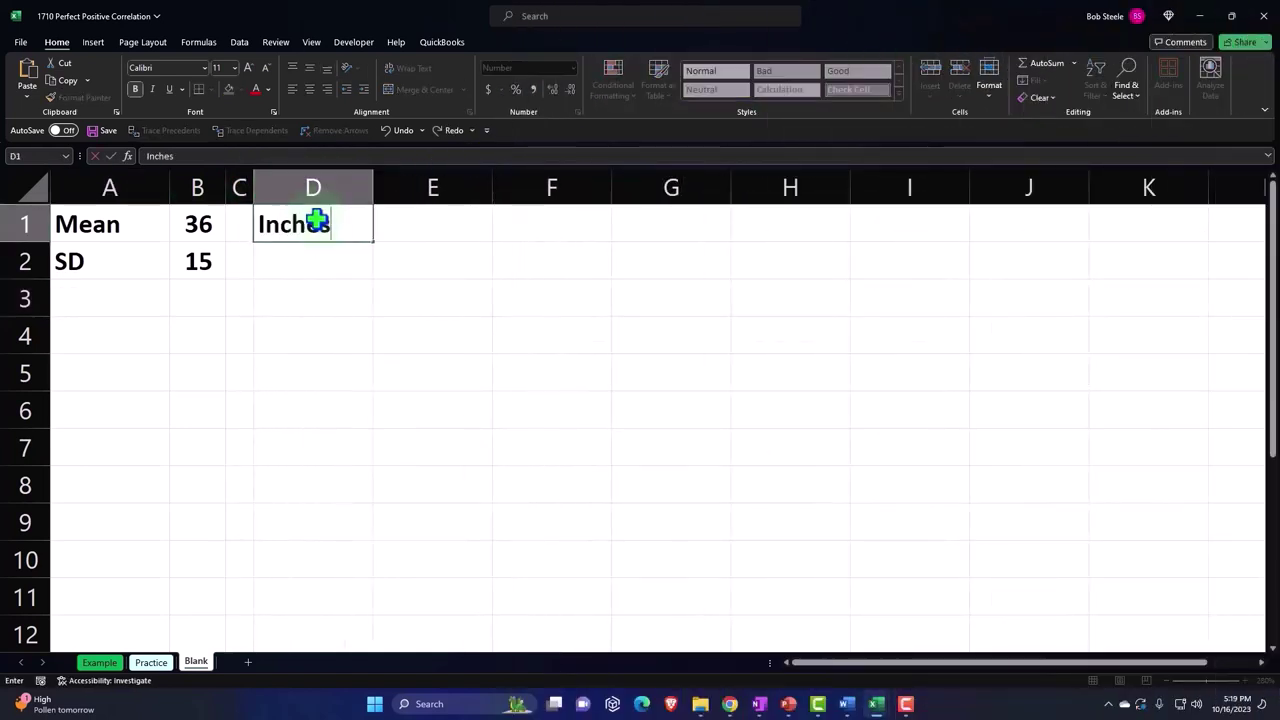
key("Return")
Step: Give the D1 'Inches' header a black fill, white font and centred alignment
left_click(316, 221)
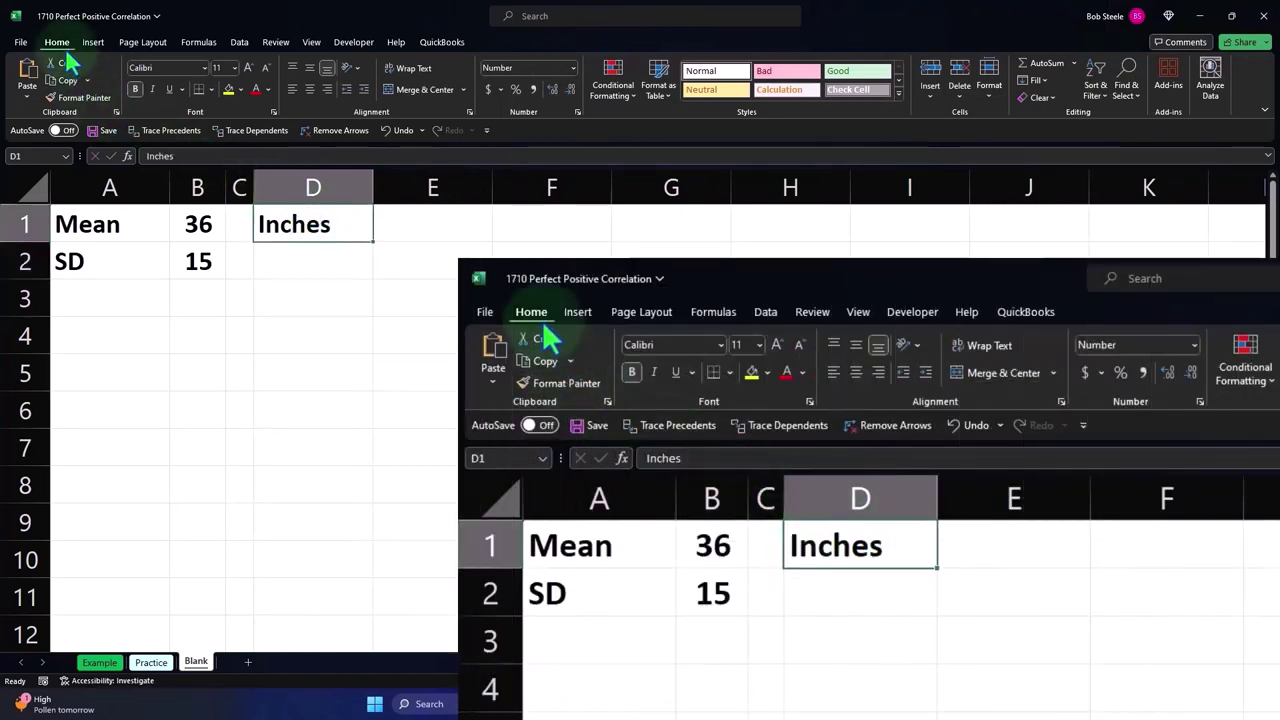
left_click(240, 89)
left_click(238, 123)
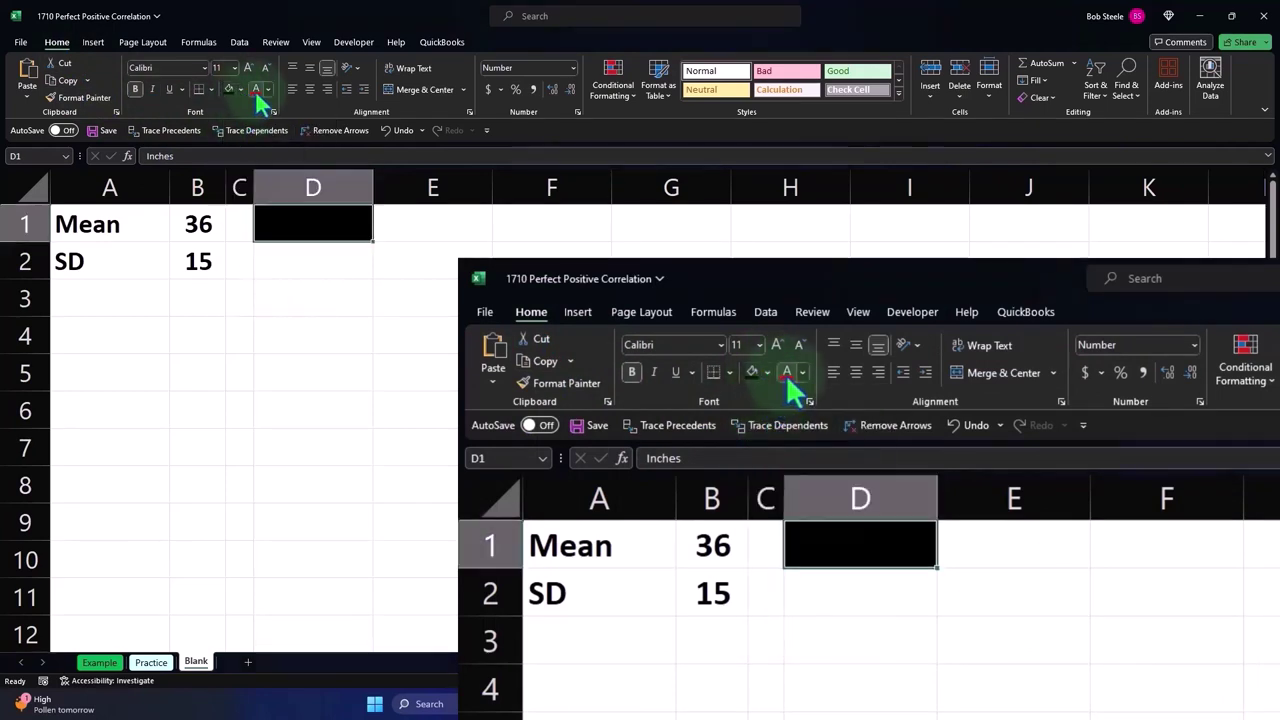
left_click(268, 89)
left_click(257, 141)
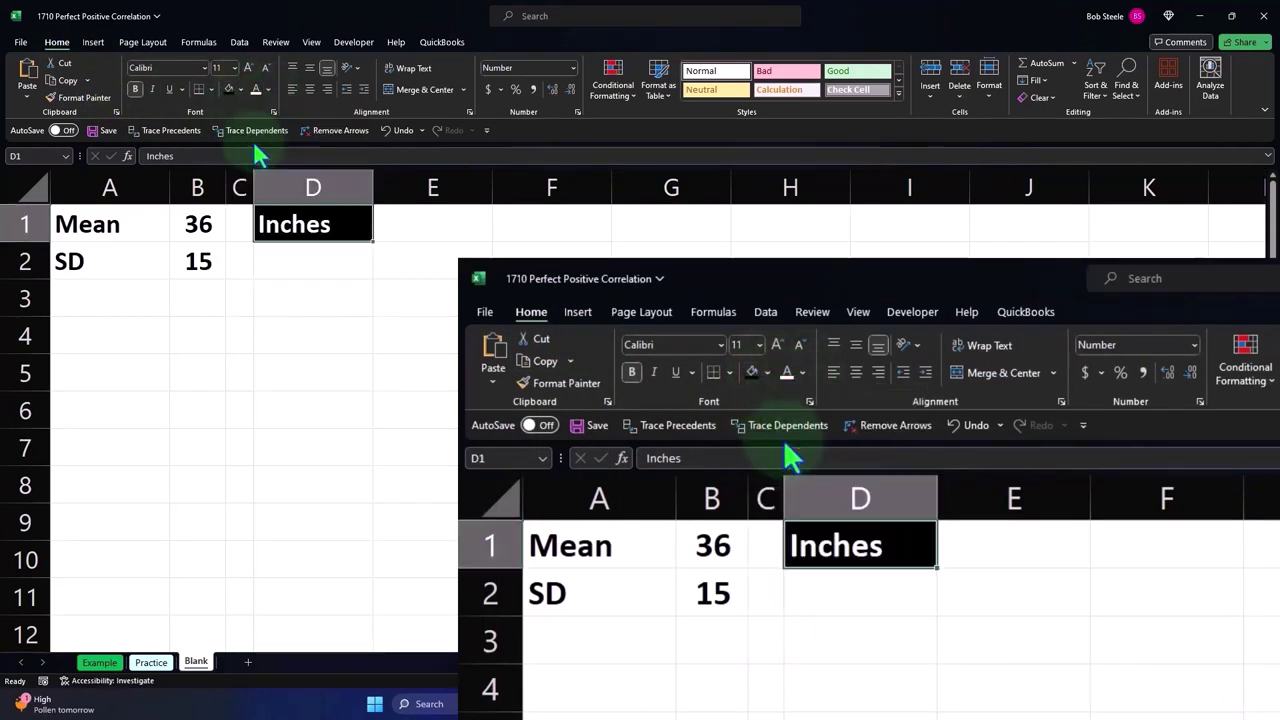
left_click(311, 90)
left_click(305, 255)
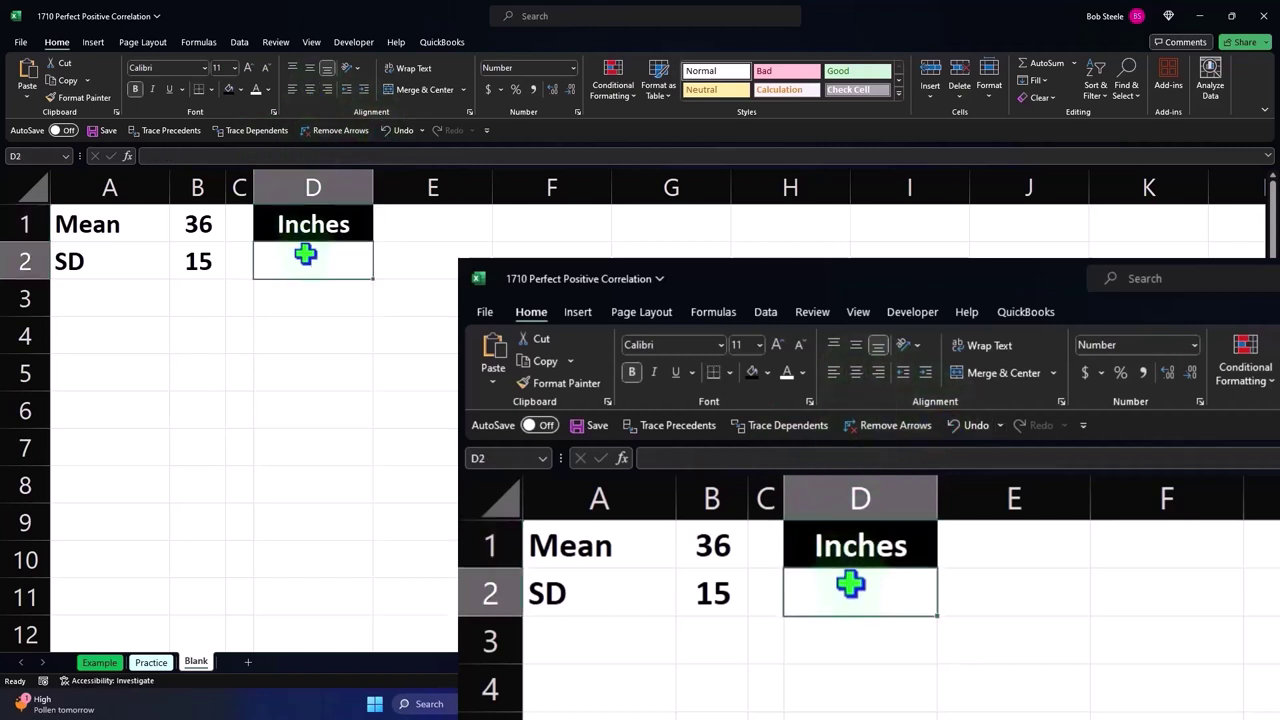
Step: Turn on the Analysis ToolPak through File > Options > Add-ins
left_click(241, 44)
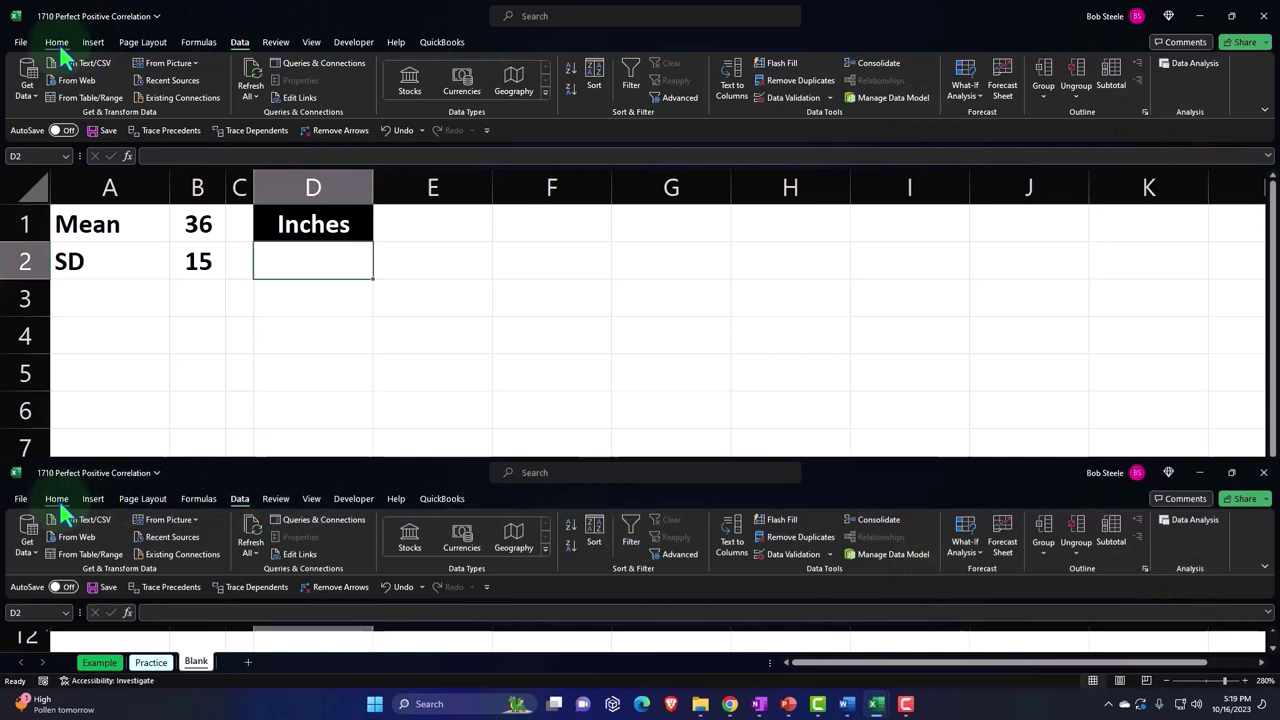
left_click(20, 42)
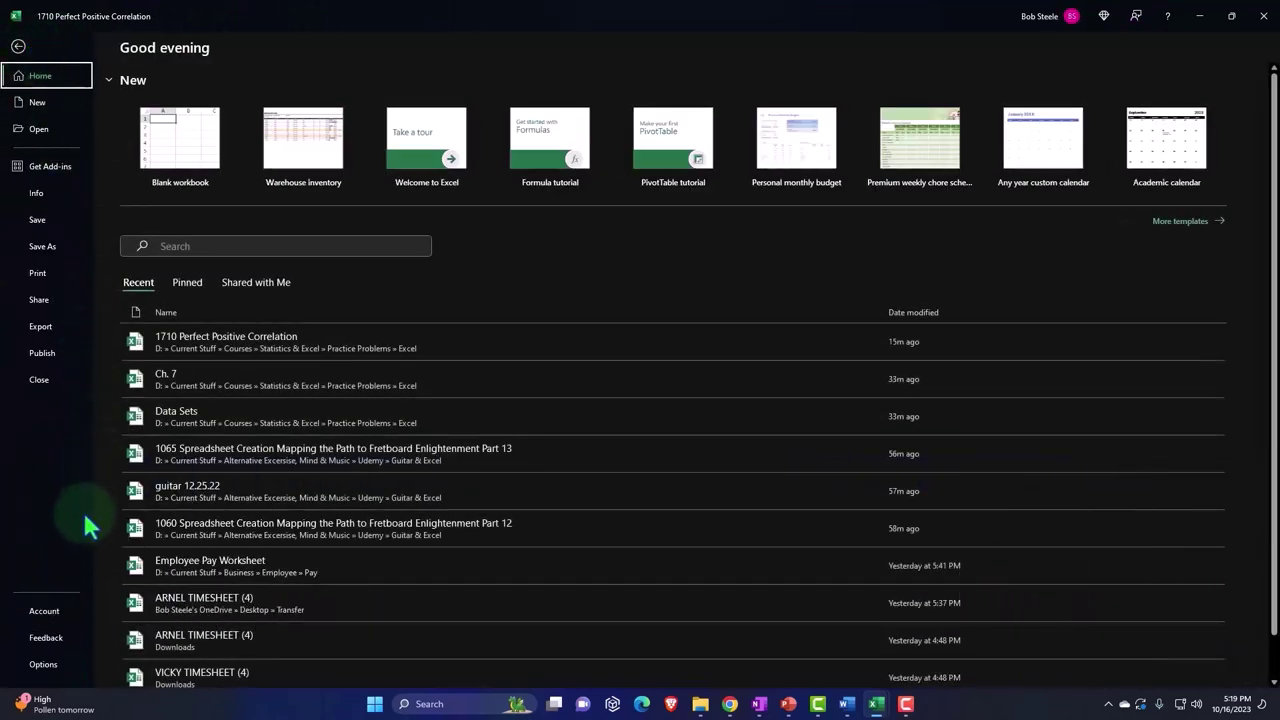
left_click(48, 664)
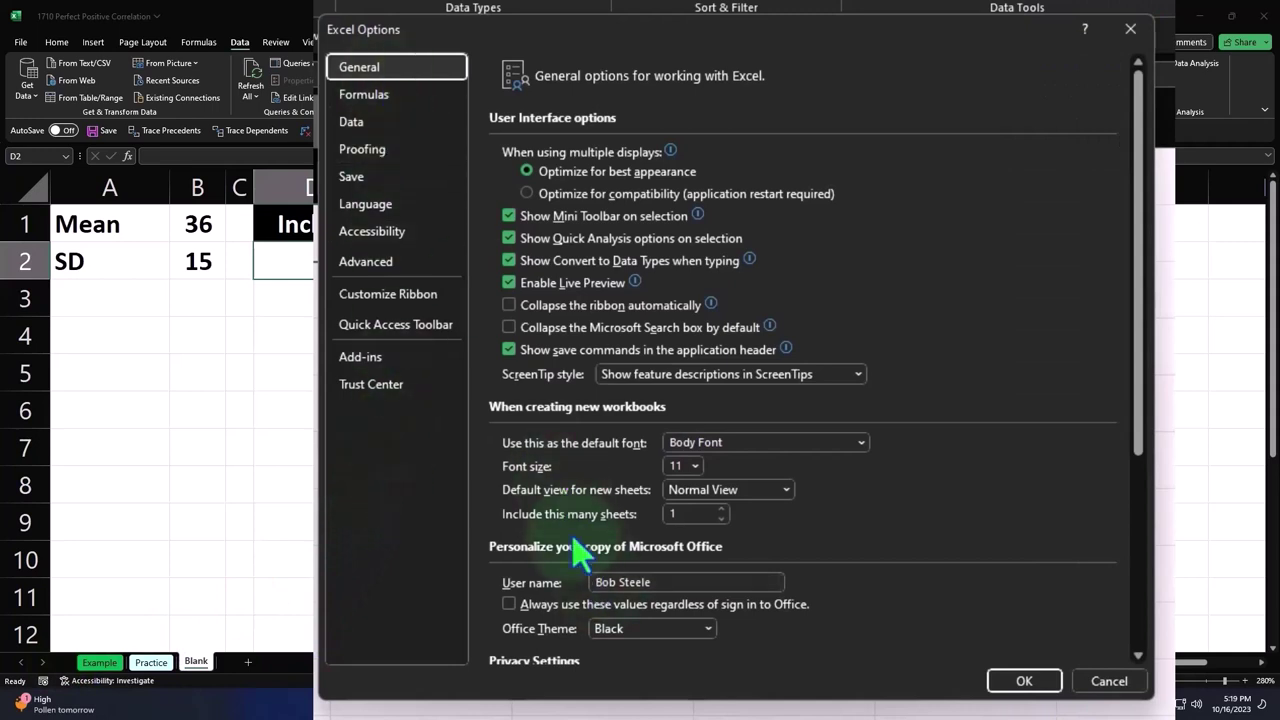
left_click(372, 360)
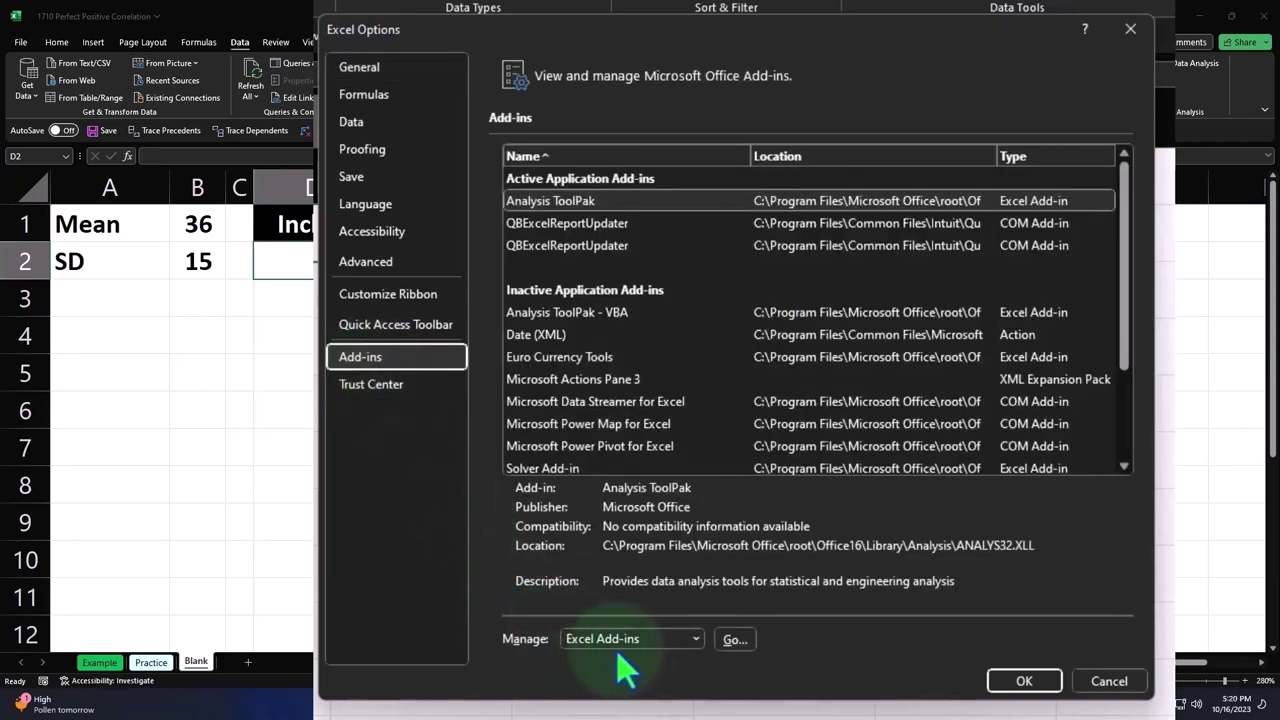
left_click(740, 643)
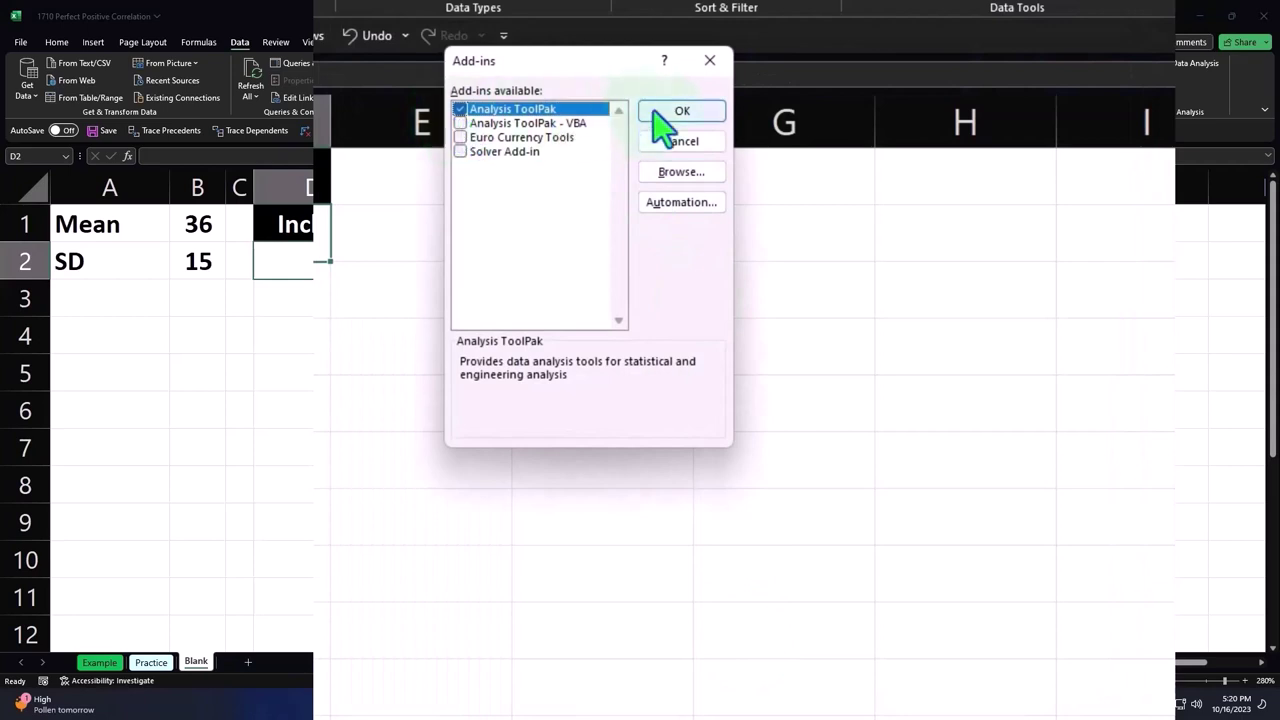
left_click(710, 60)
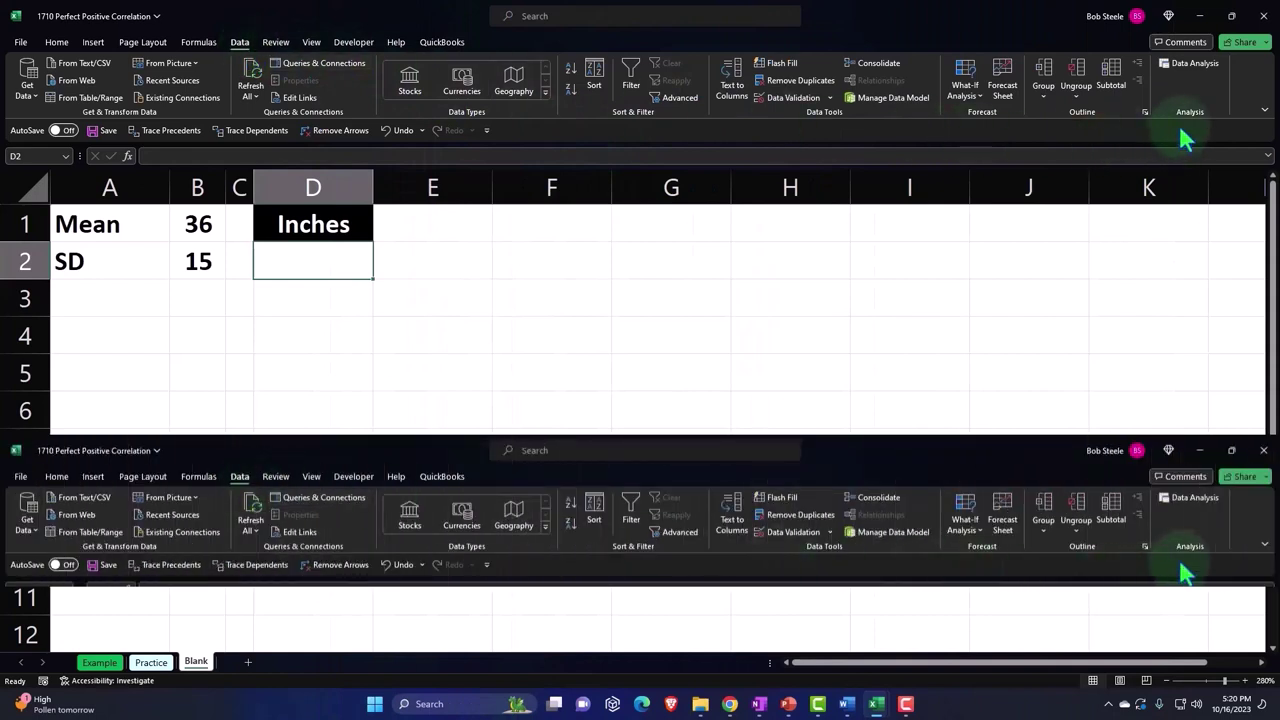
Step: Open the Random Number Generation tool from Data Analysis
left_click(1192, 78)
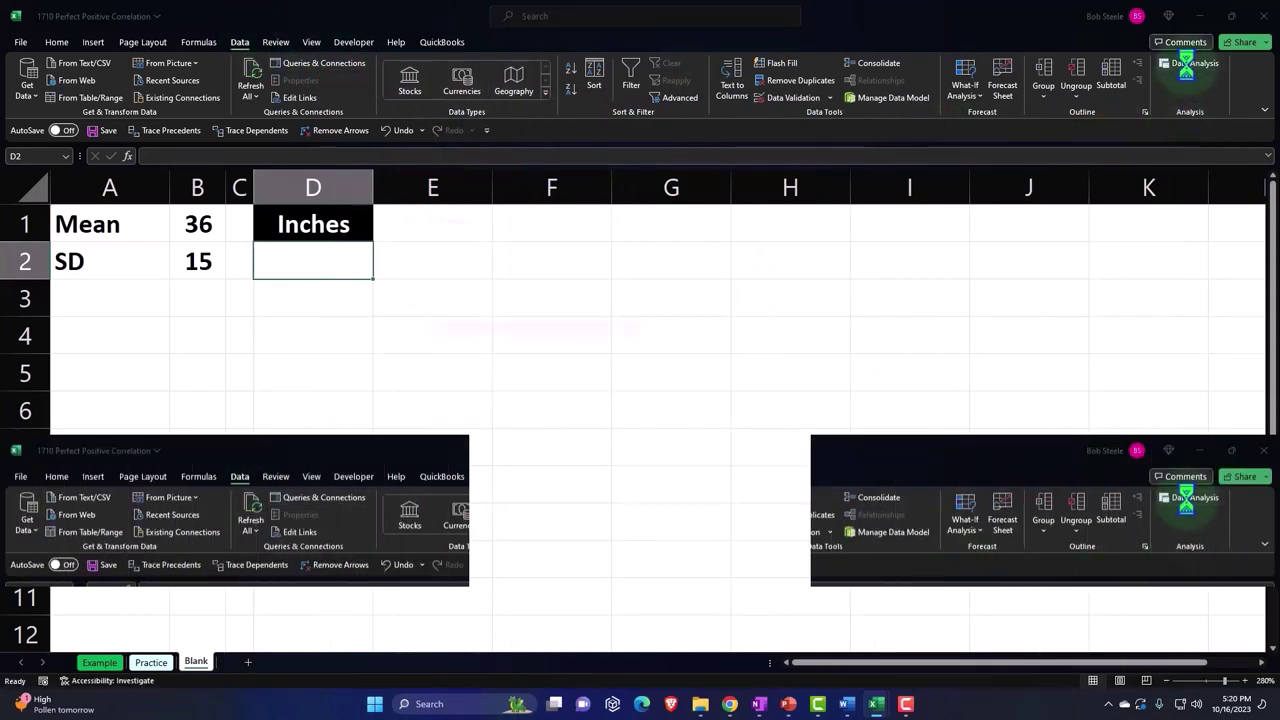
left_click_drag(530, 215, 634, 208)
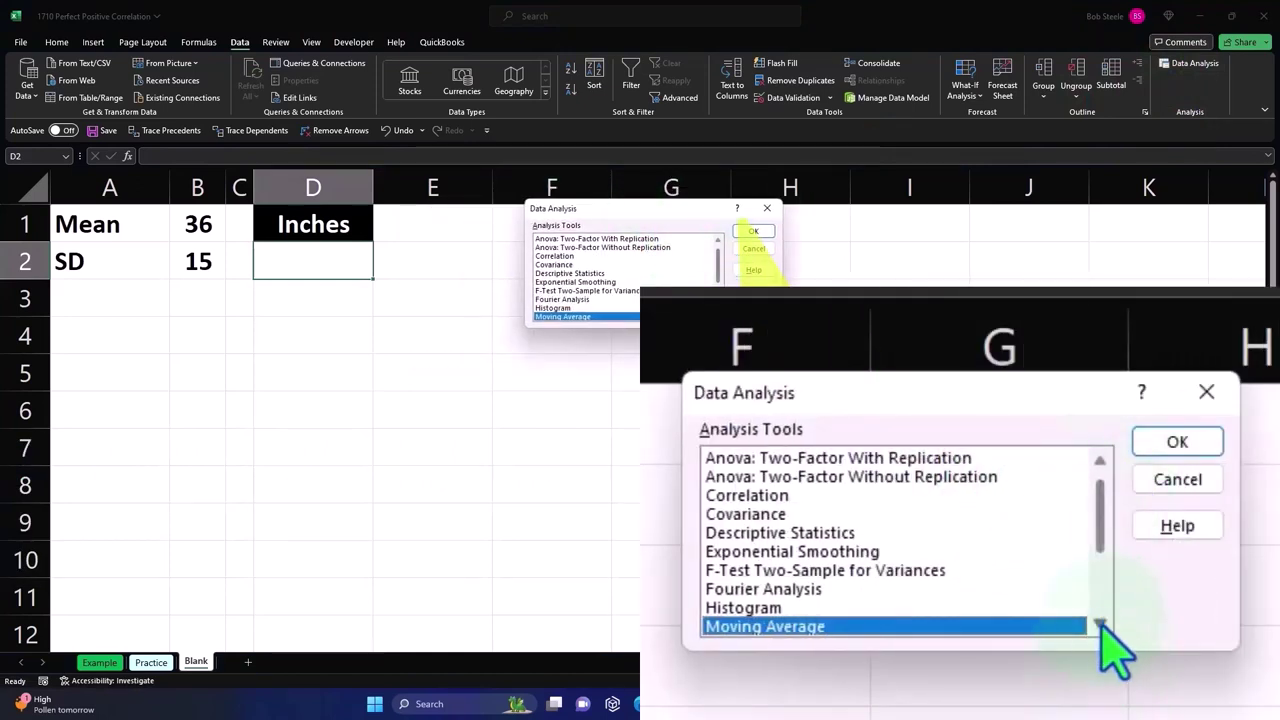
left_click(717, 314)
left_click(718, 314)
left_click(718, 314)
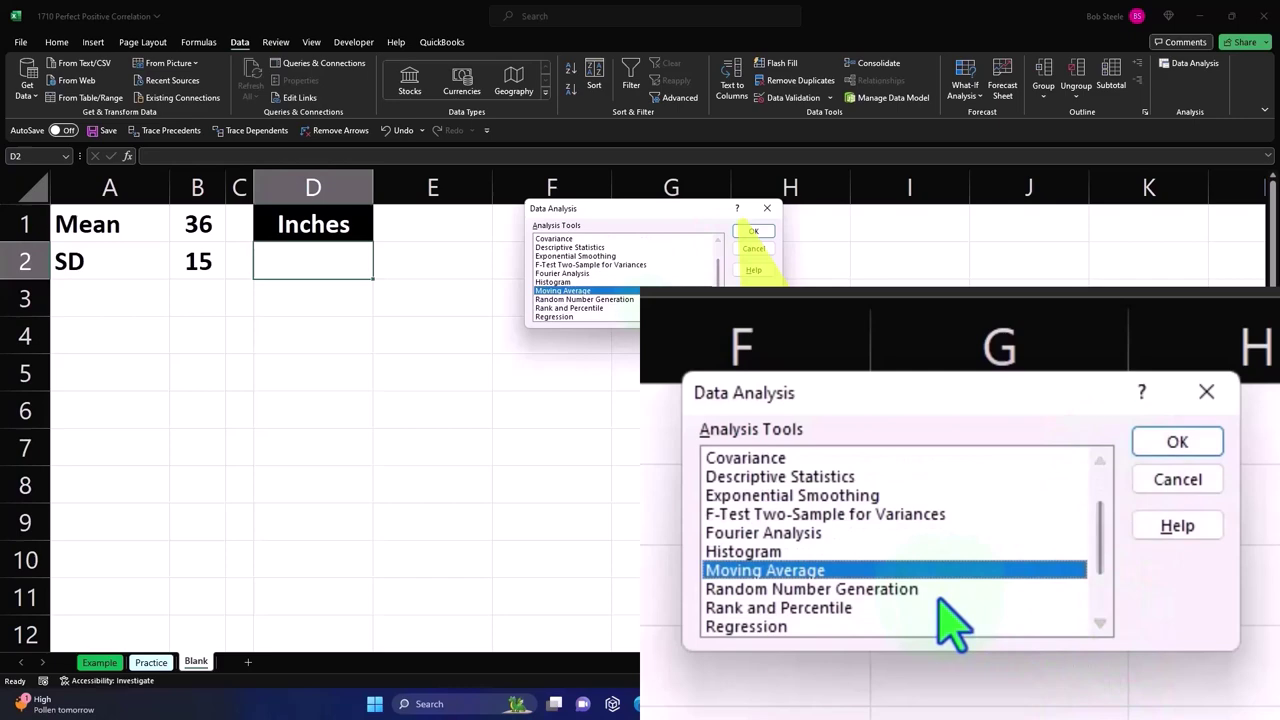
left_click(640, 299)
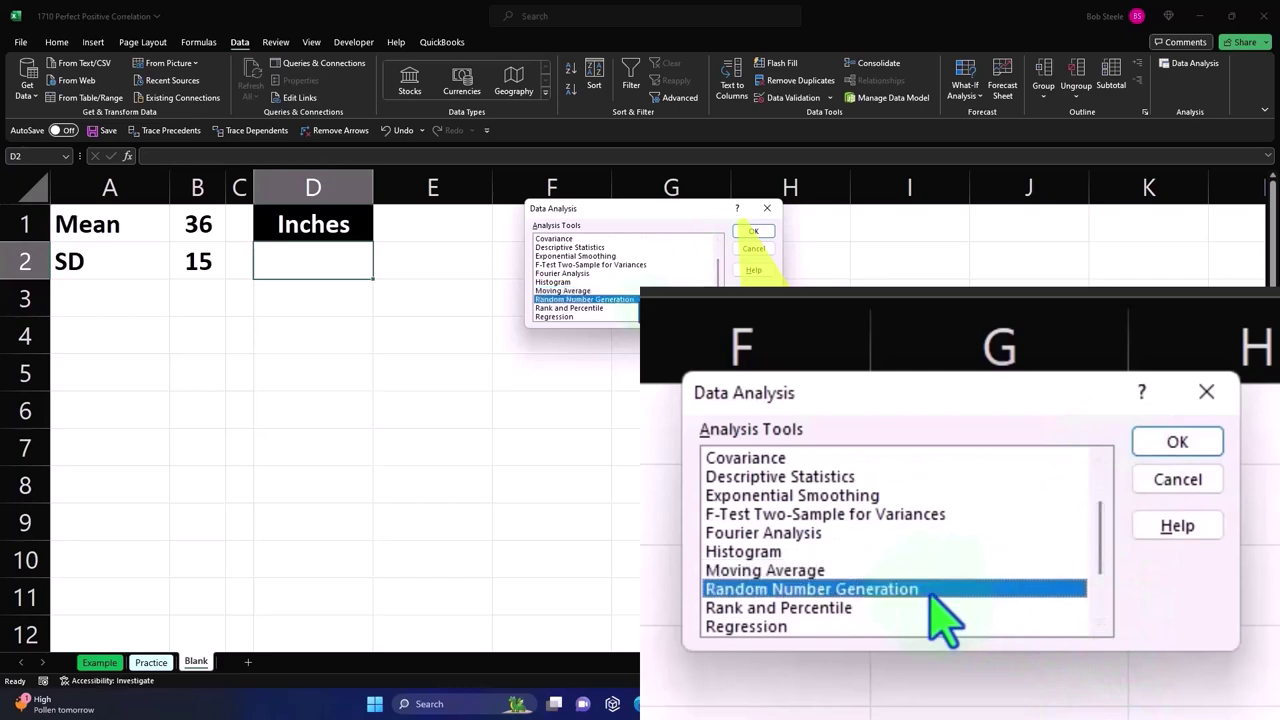
left_click(752, 233)
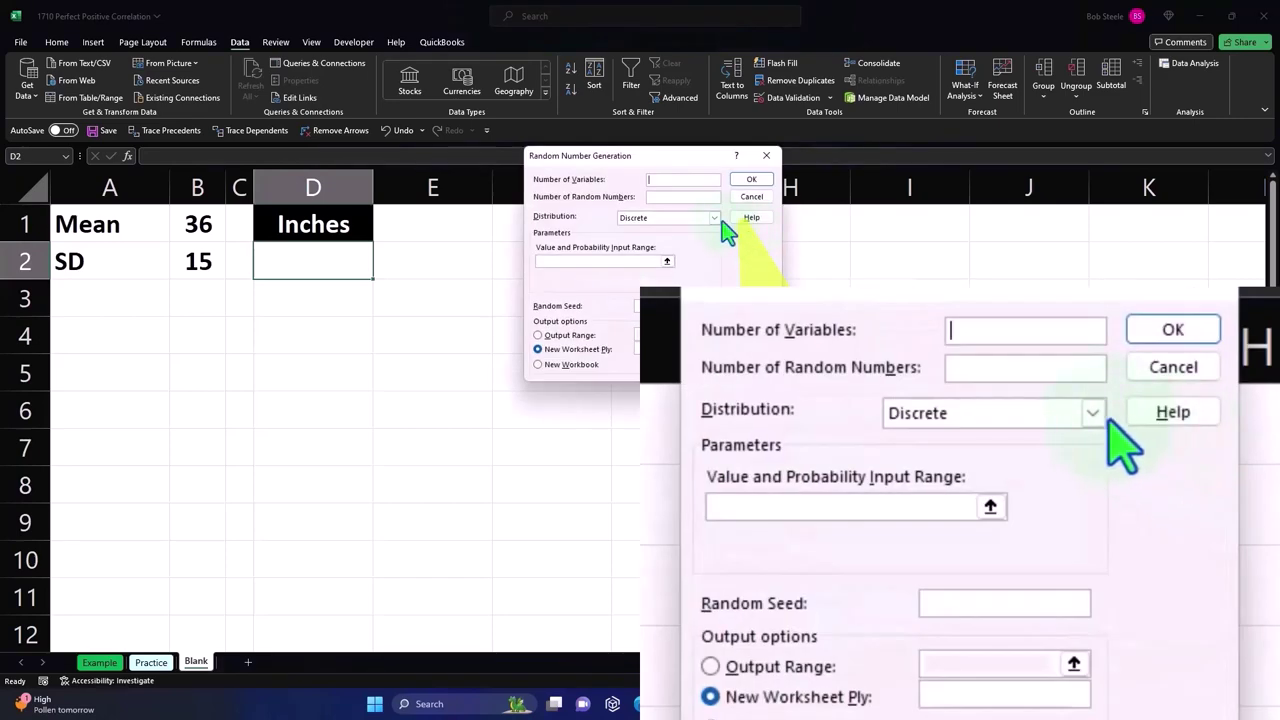
Step: Request 1 variable and 310 random numbers
type("1")
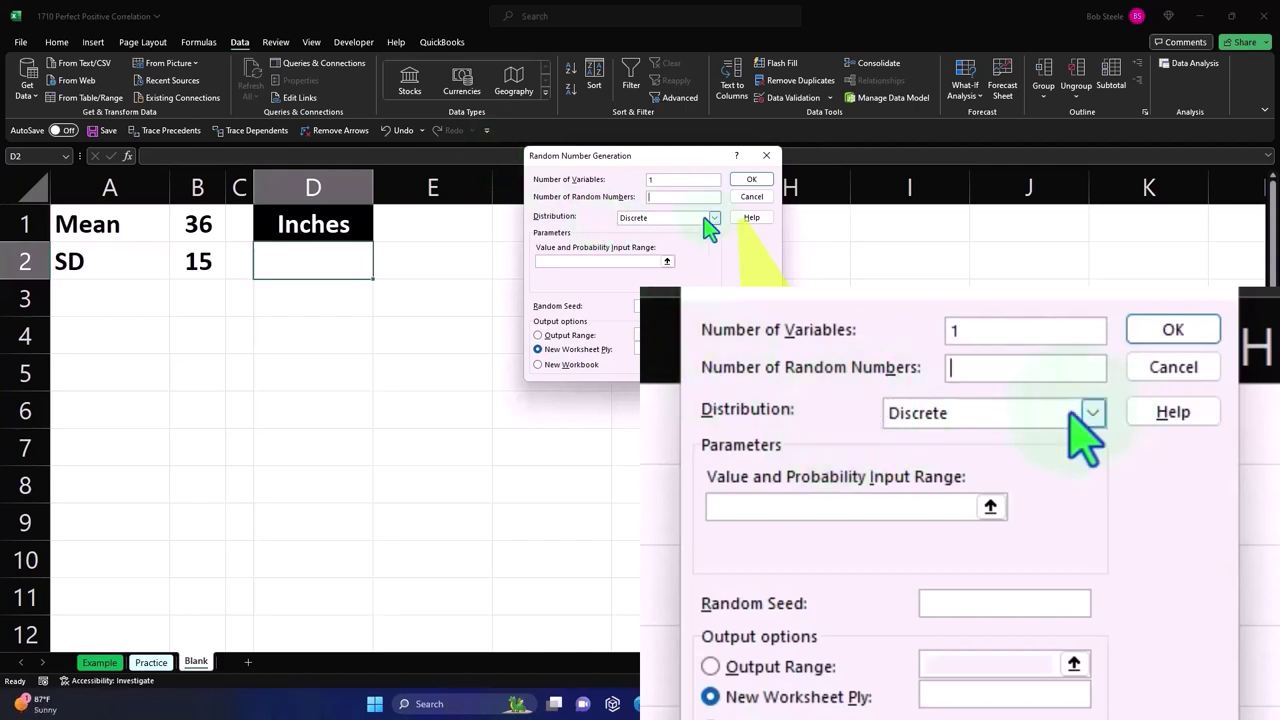
left_click(669, 197)
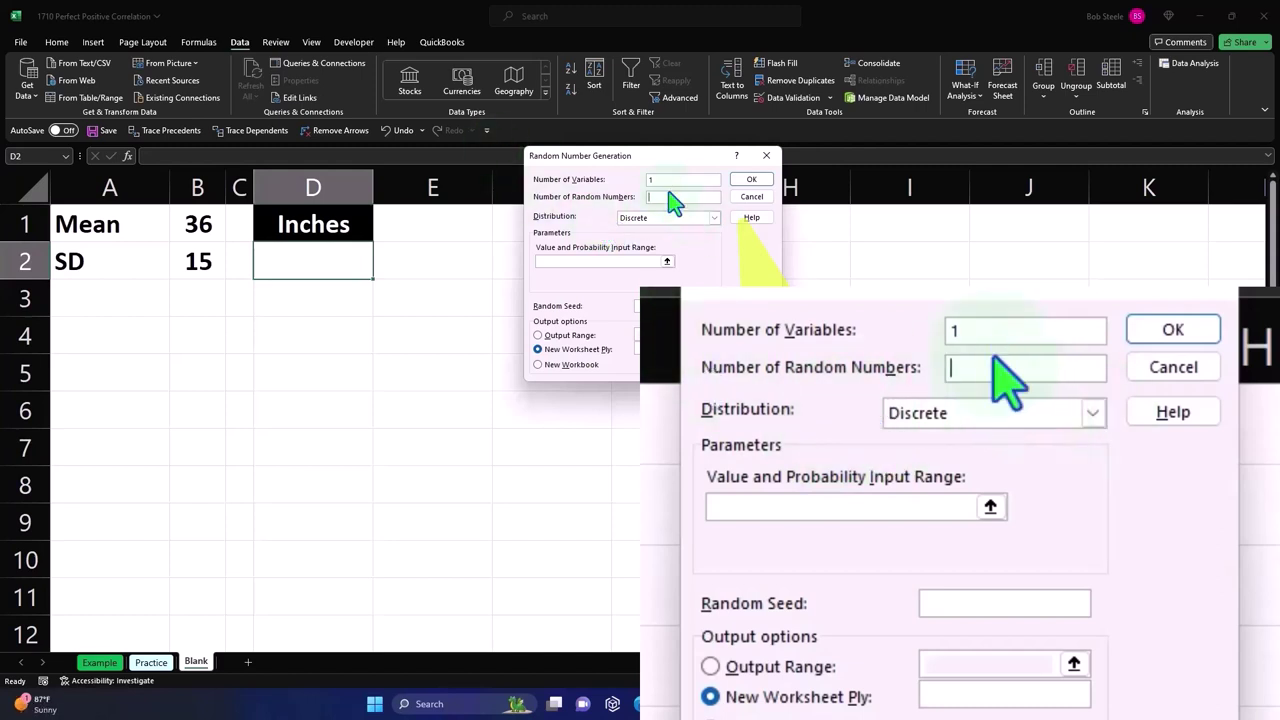
type("310")
key("Tab")
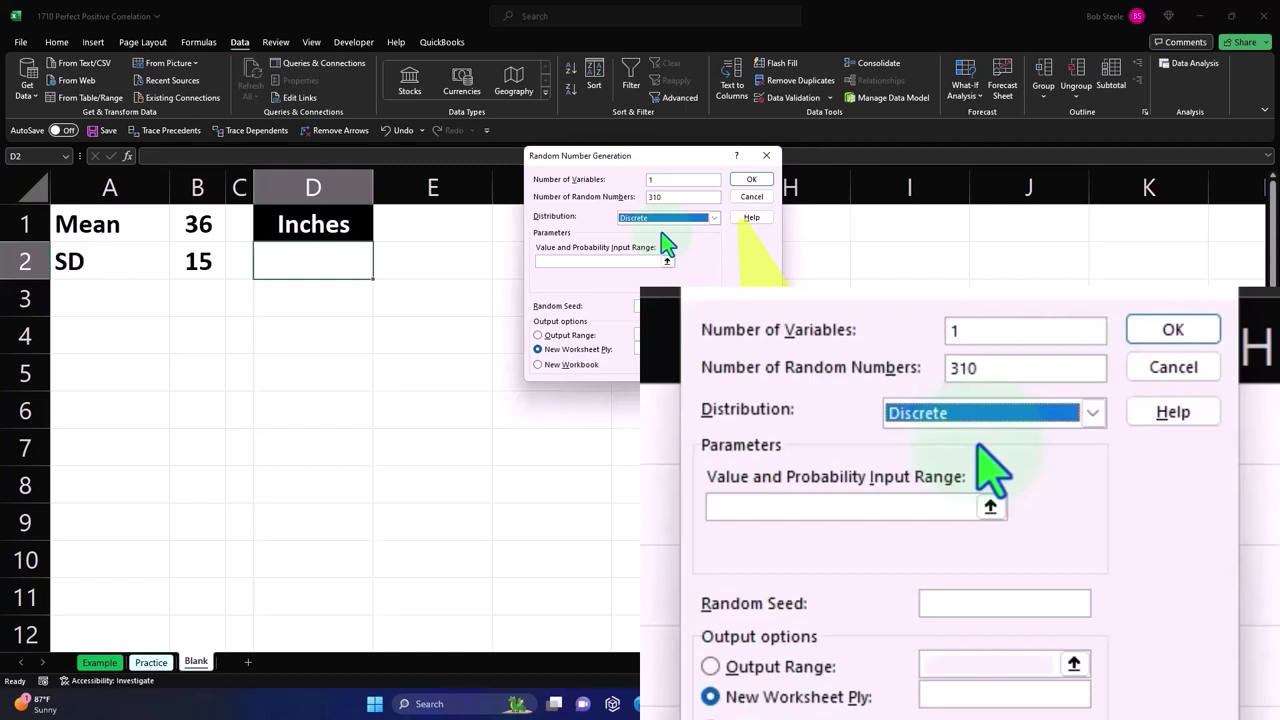
Step: Set the distribution to Normal with mean 36 and standard deviation 15
left_click(714, 217)
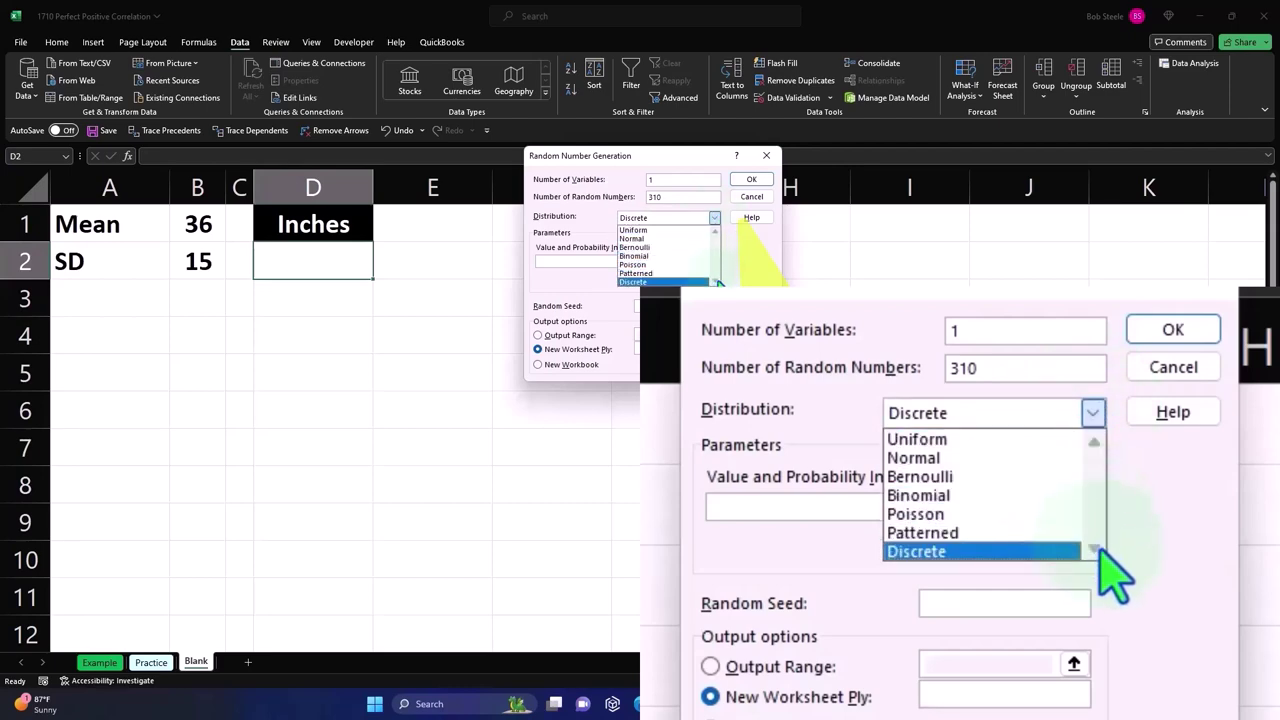
left_click(718, 282)
left_click(711, 215)
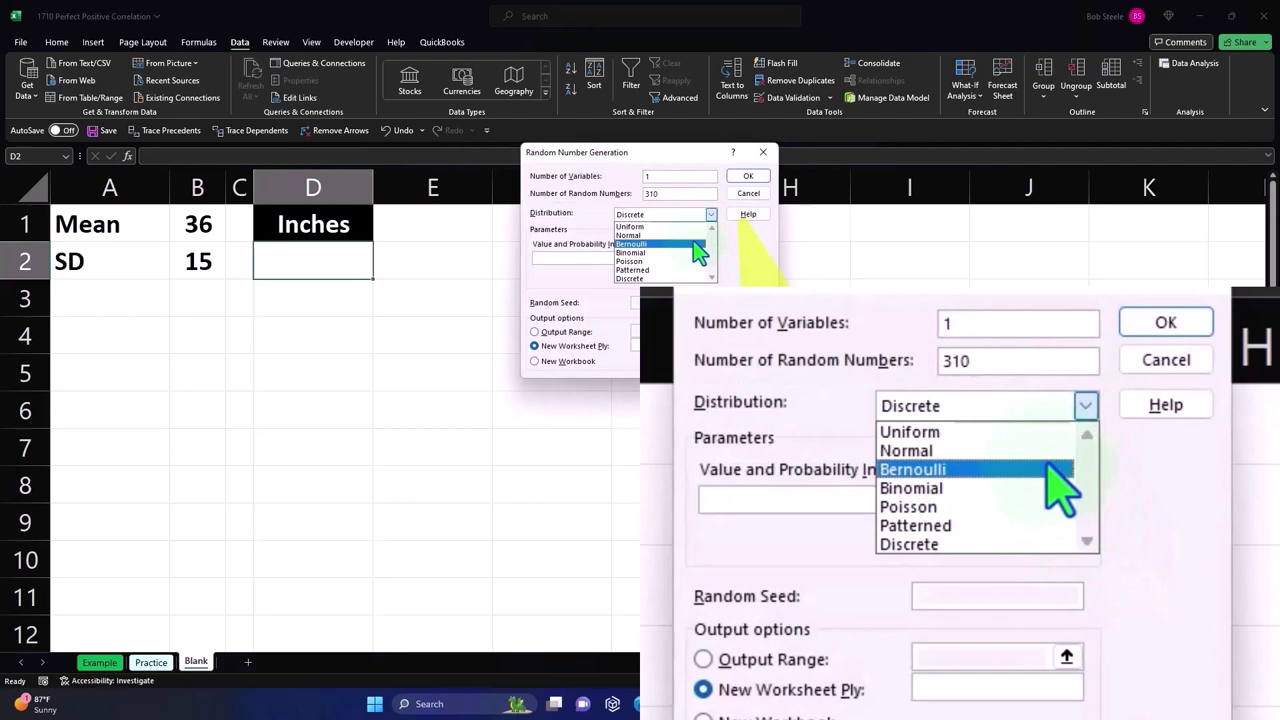
left_click(700, 236)
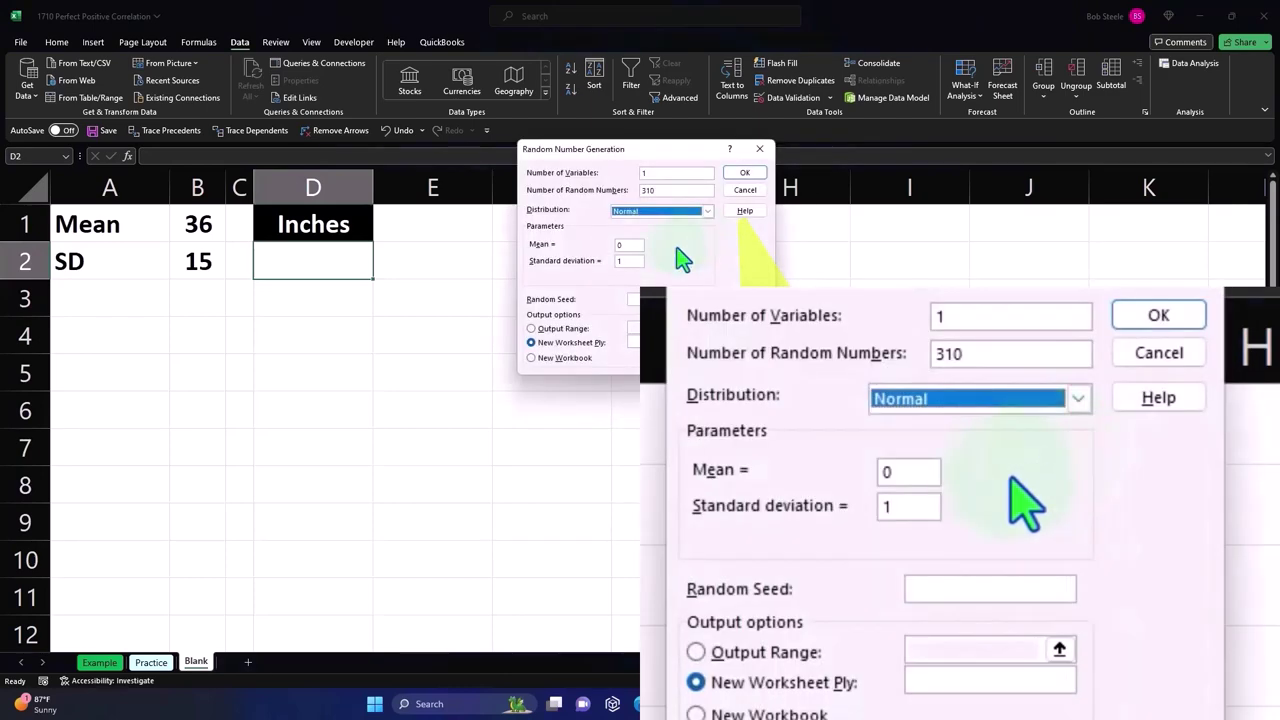
left_click(624, 245)
key("BackSpace")
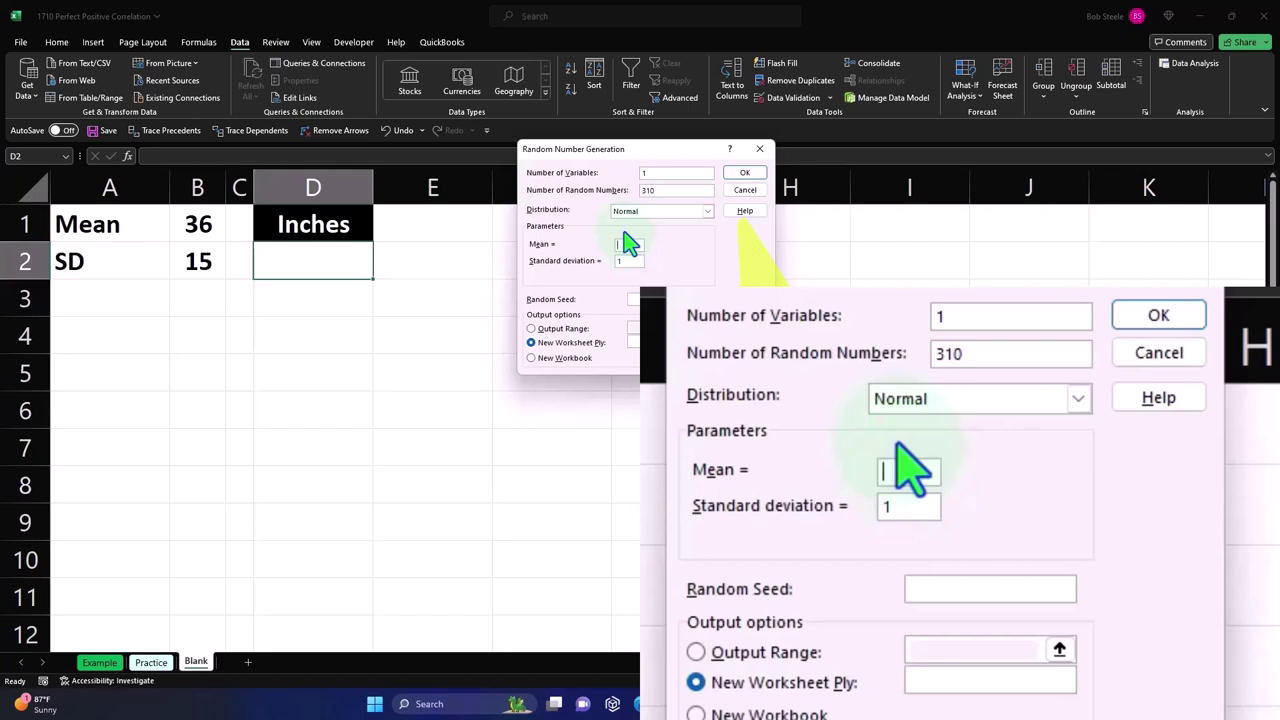
type("36")
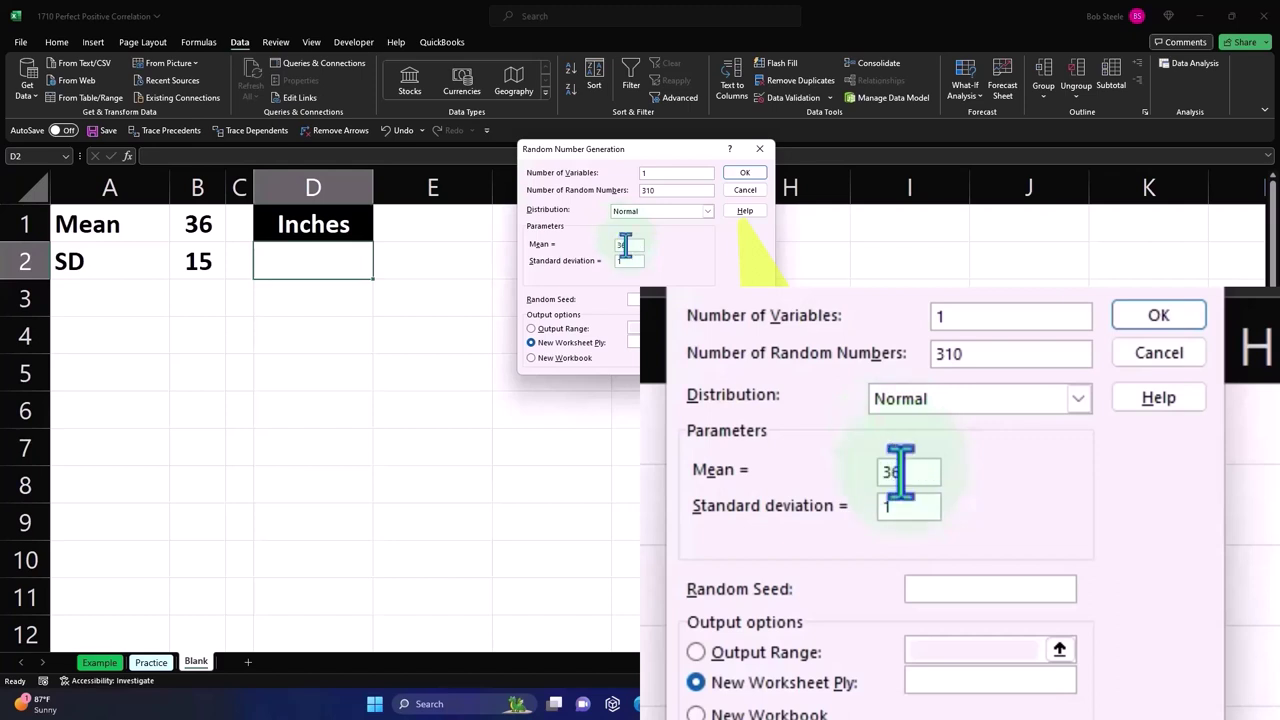
left_click(628, 261)
key("BackSpace")
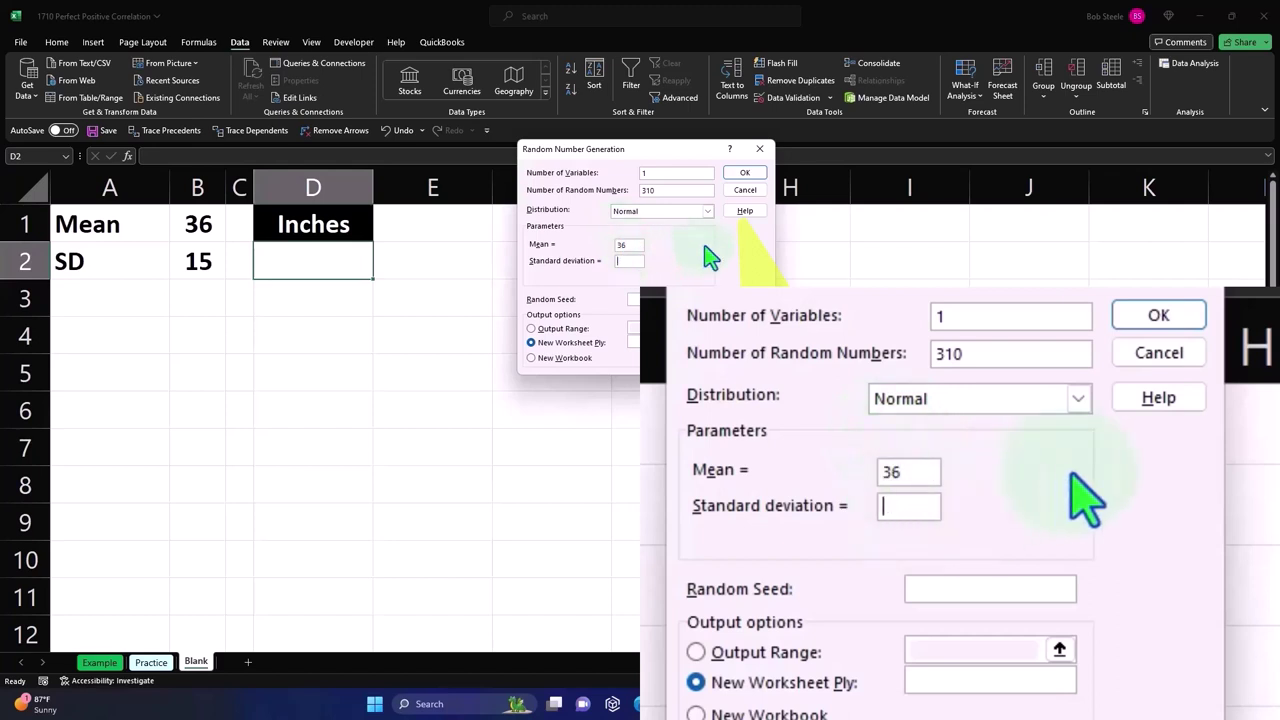
type("15")
key("Tab")
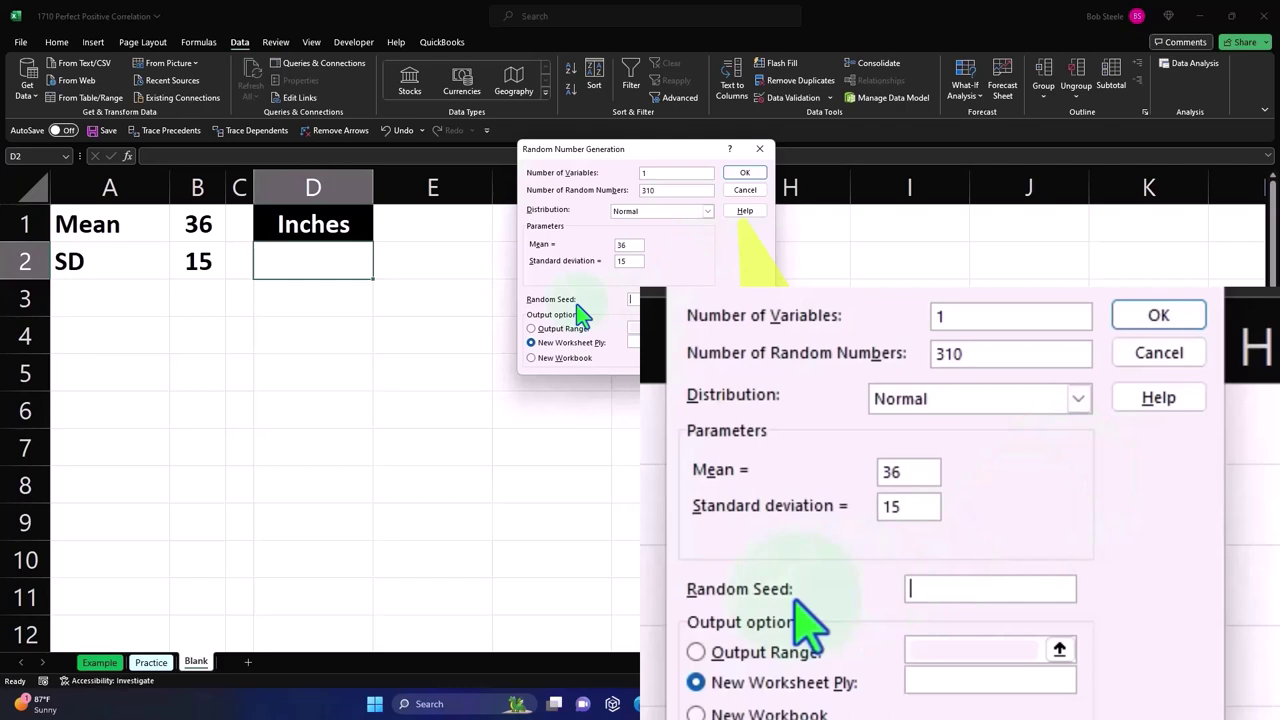
Step: Set the output range to $D$2 and generate the random numbers
left_click(531, 330)
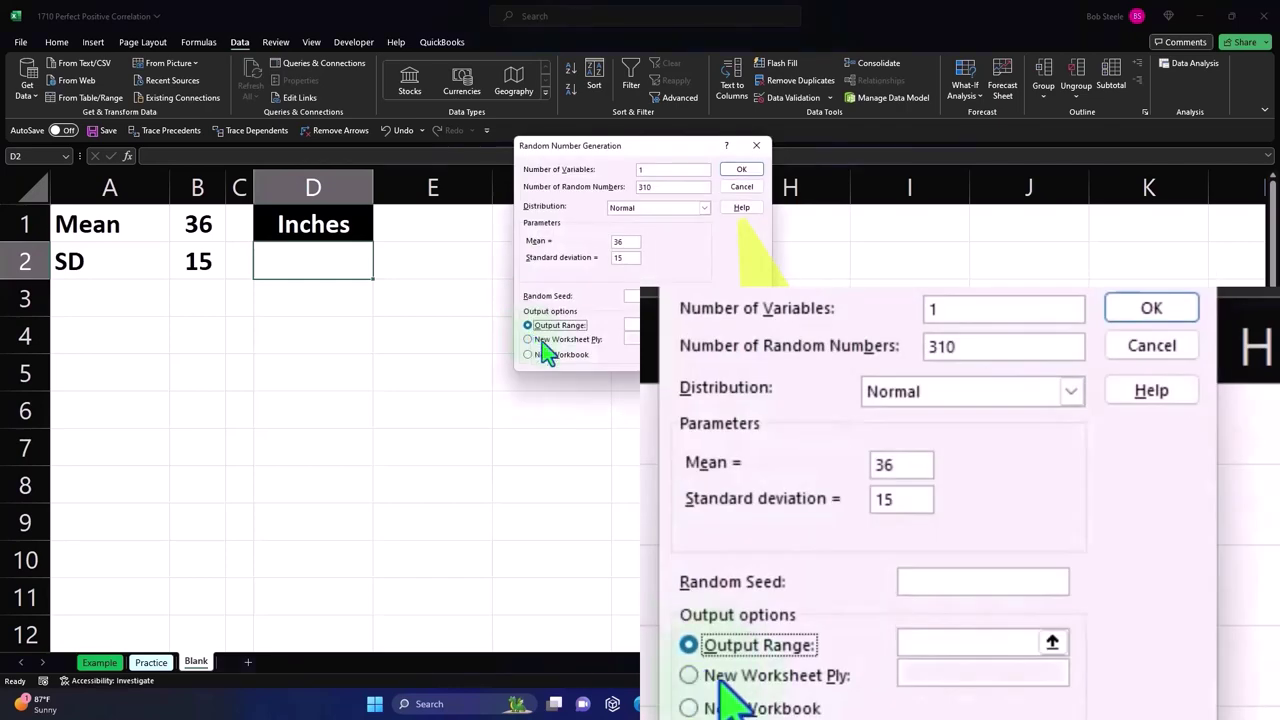
left_click(696, 327)
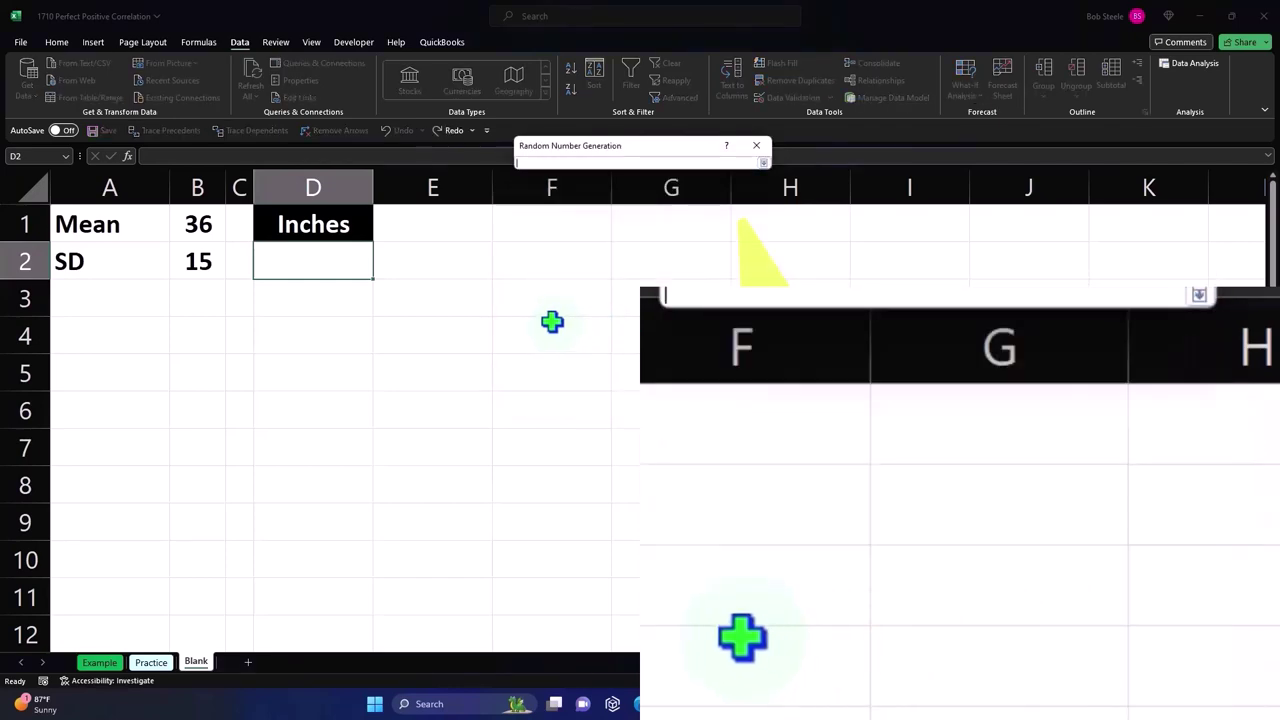
left_click(338, 264)
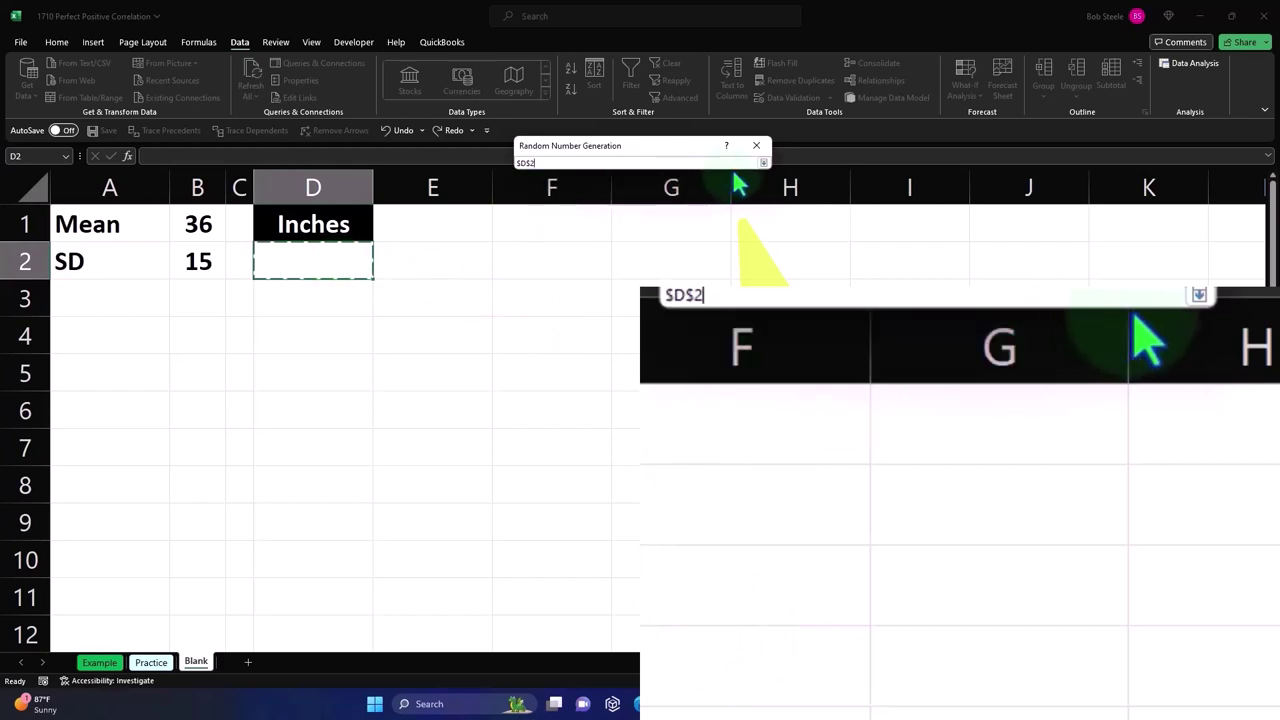
left_click(763, 162)
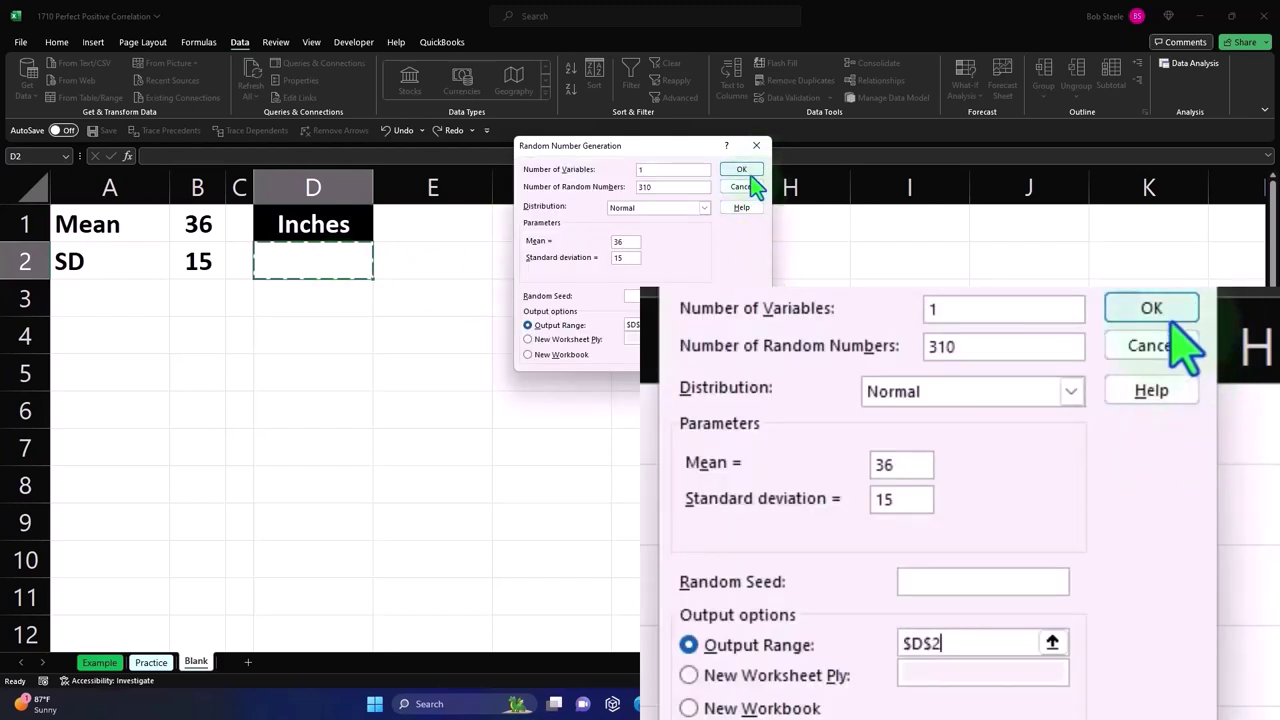
left_click(745, 171)
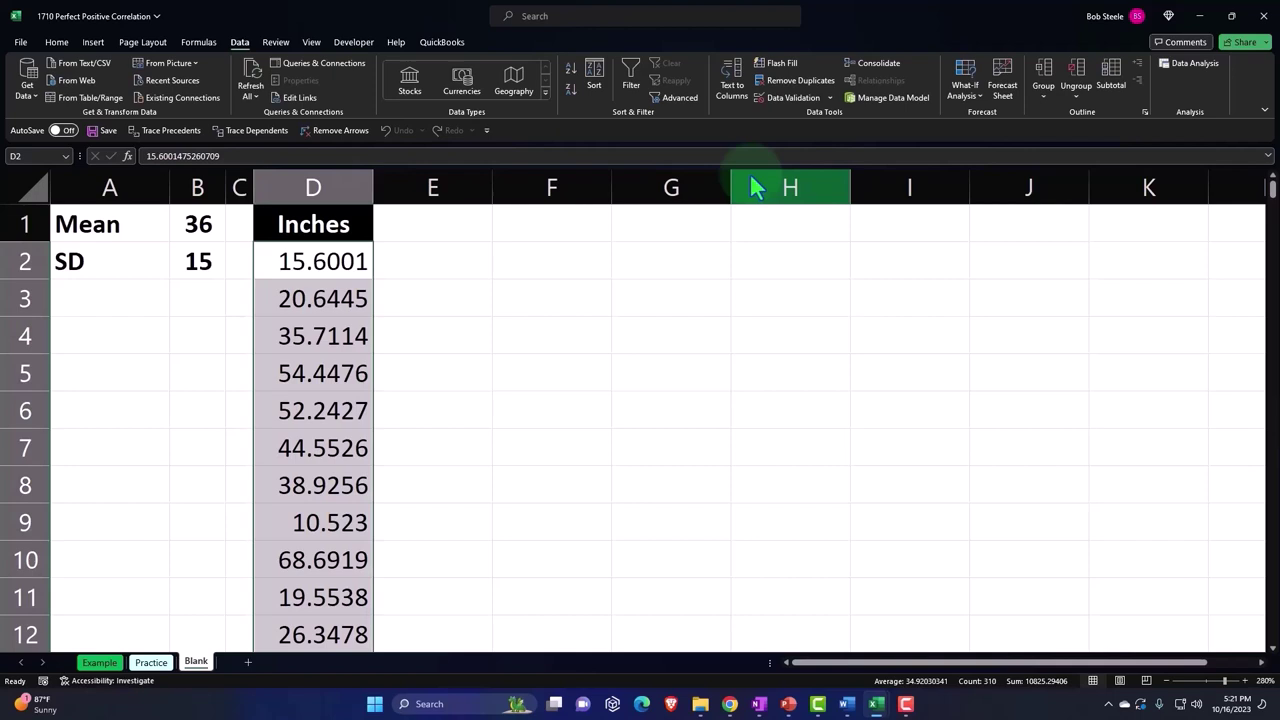
Step: Type 'Inches Rounded' into cell E1
left_click(454, 226)
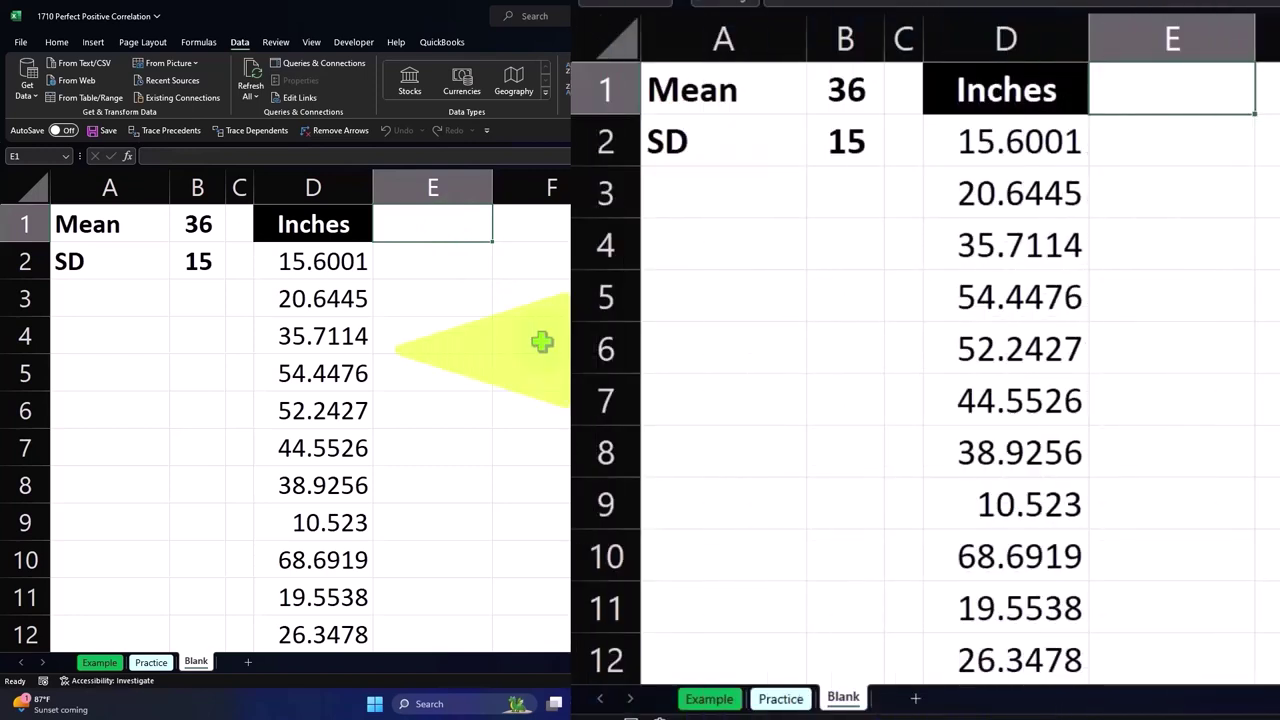
type("In")
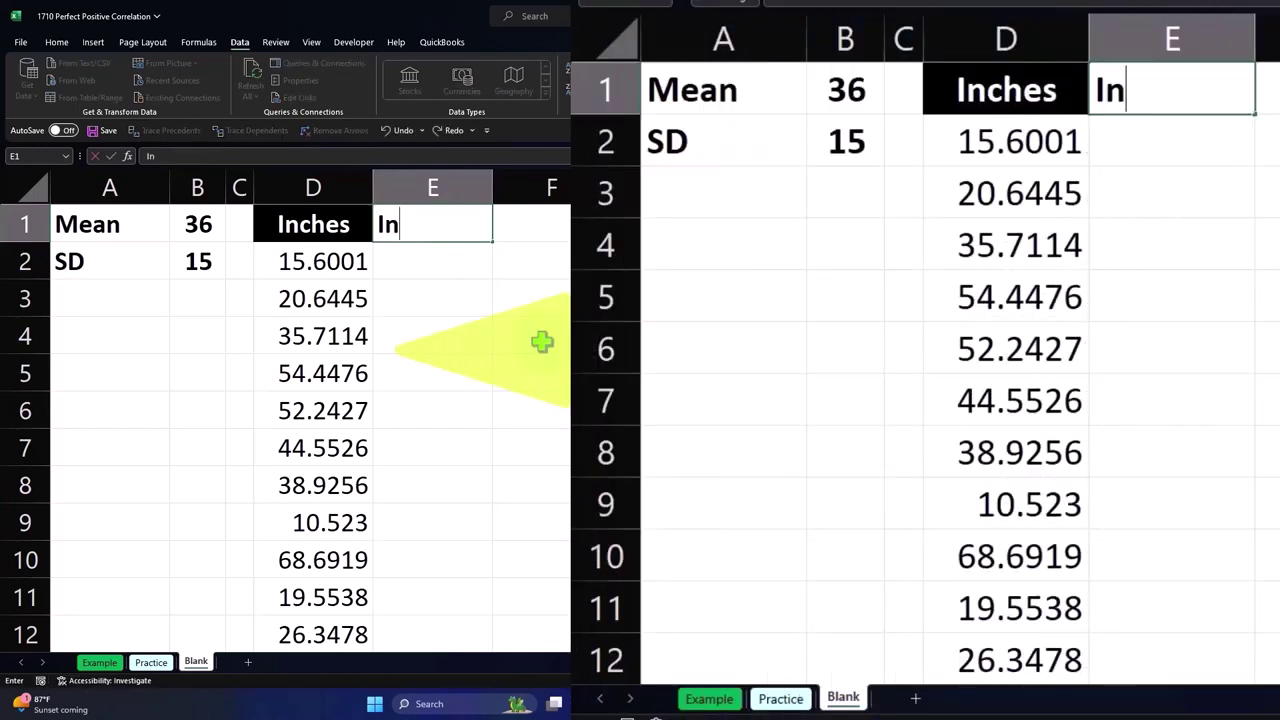
type("ches Rou")
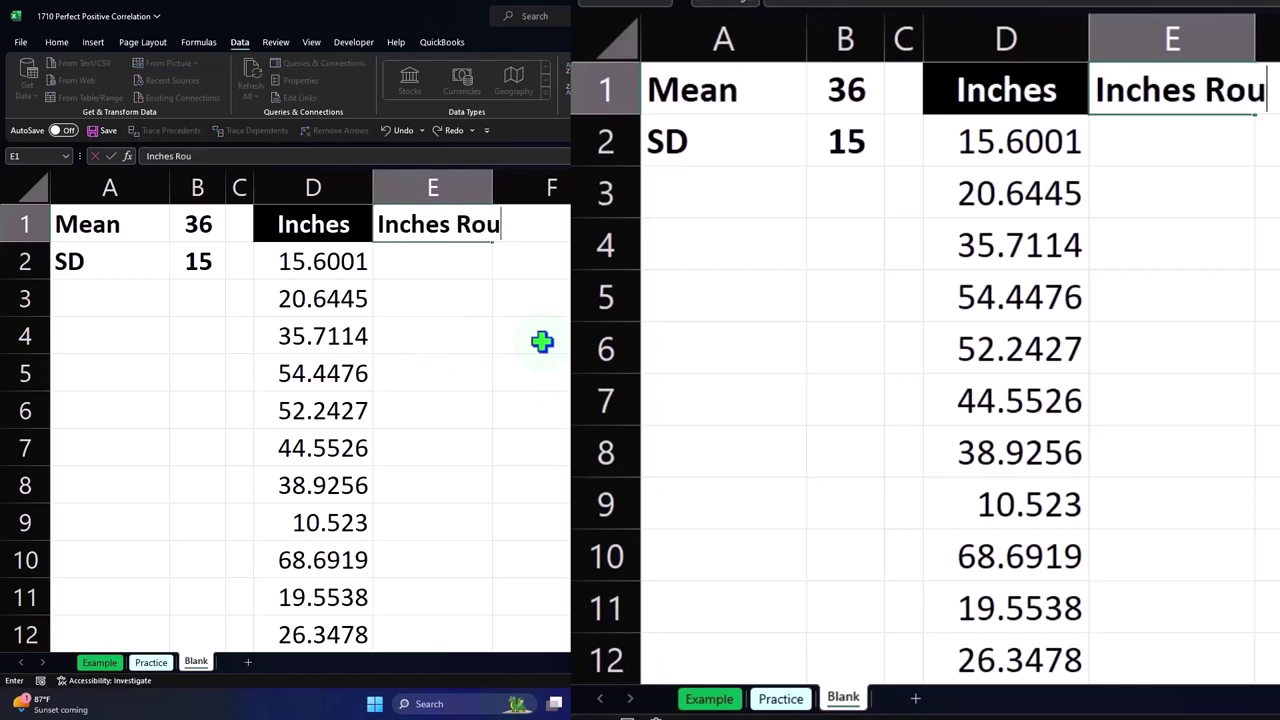
type("nded")
key("Return")
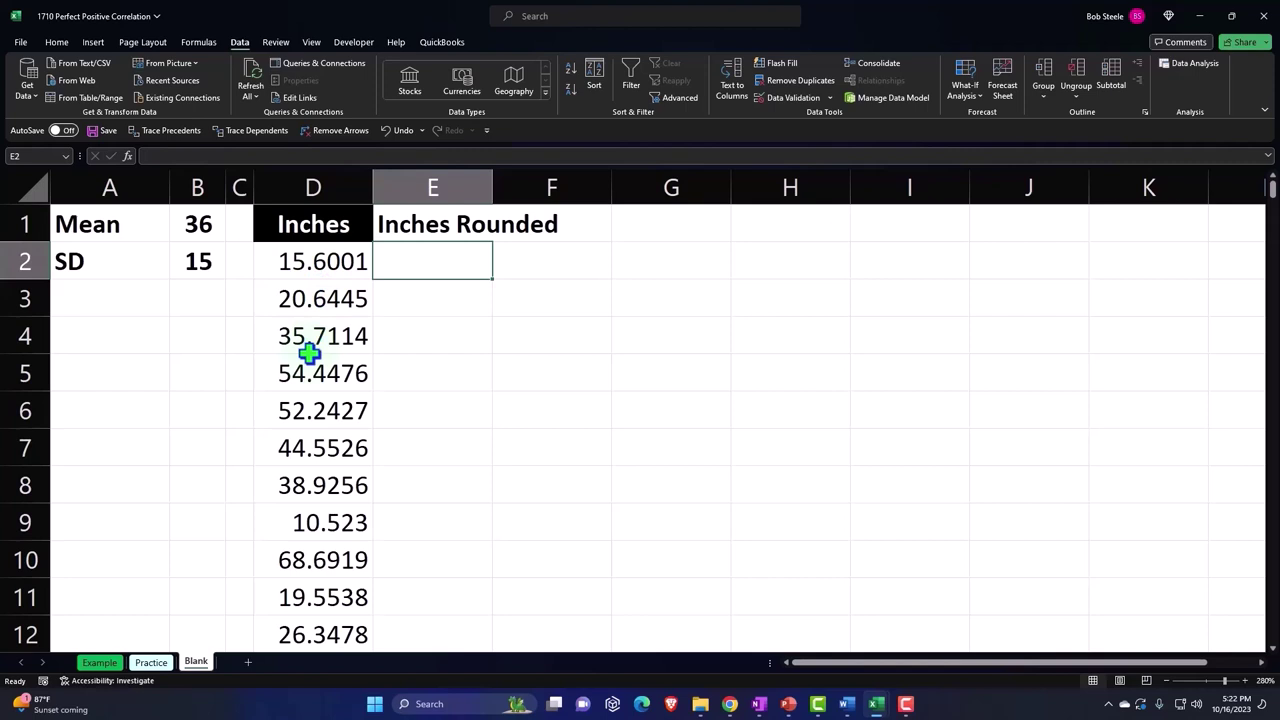
Step: Give the E1 header a black fill, white font, wrapped text and centred alignment
left_click(446, 221)
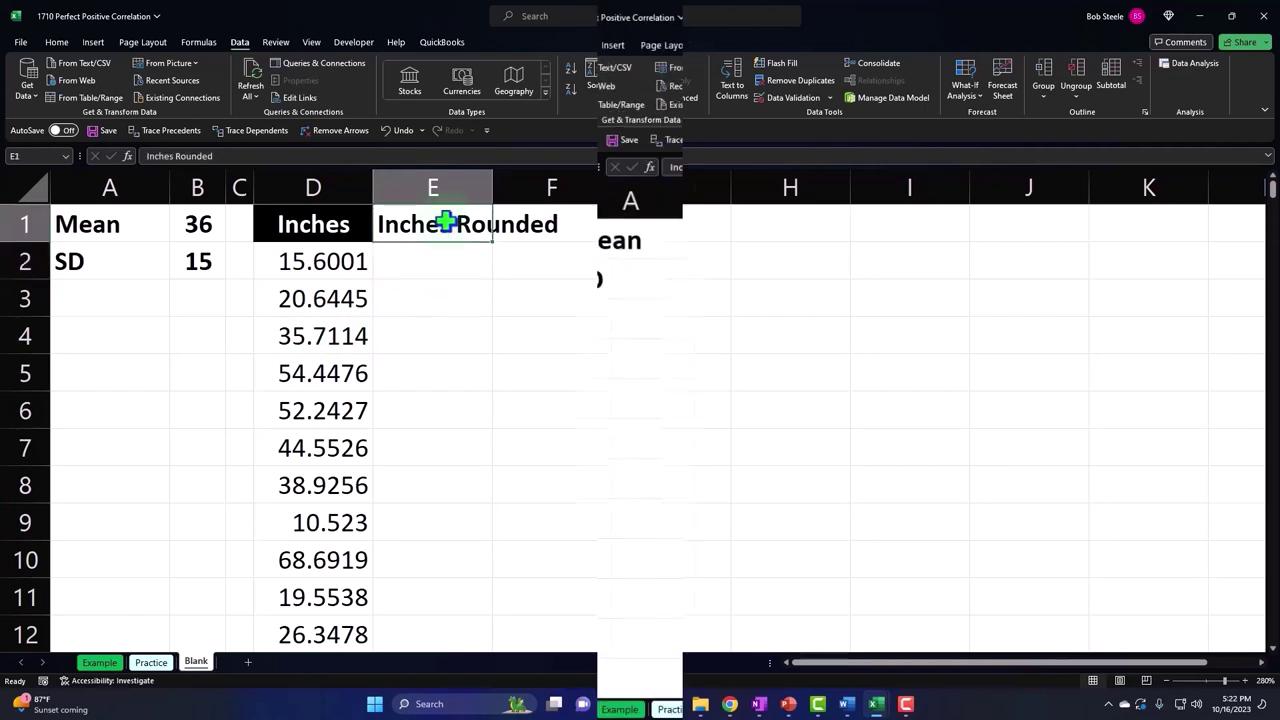
left_click(57, 44)
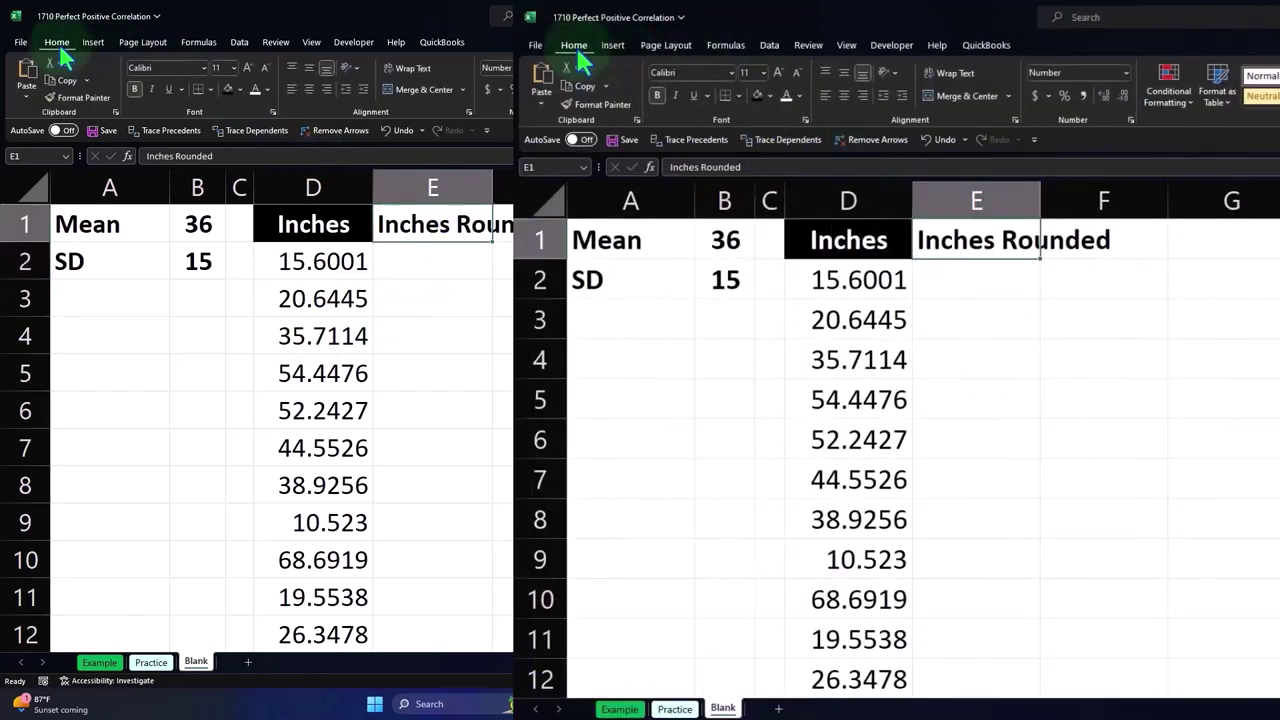
left_click(229, 89)
left_click(256, 89)
left_click(413, 68)
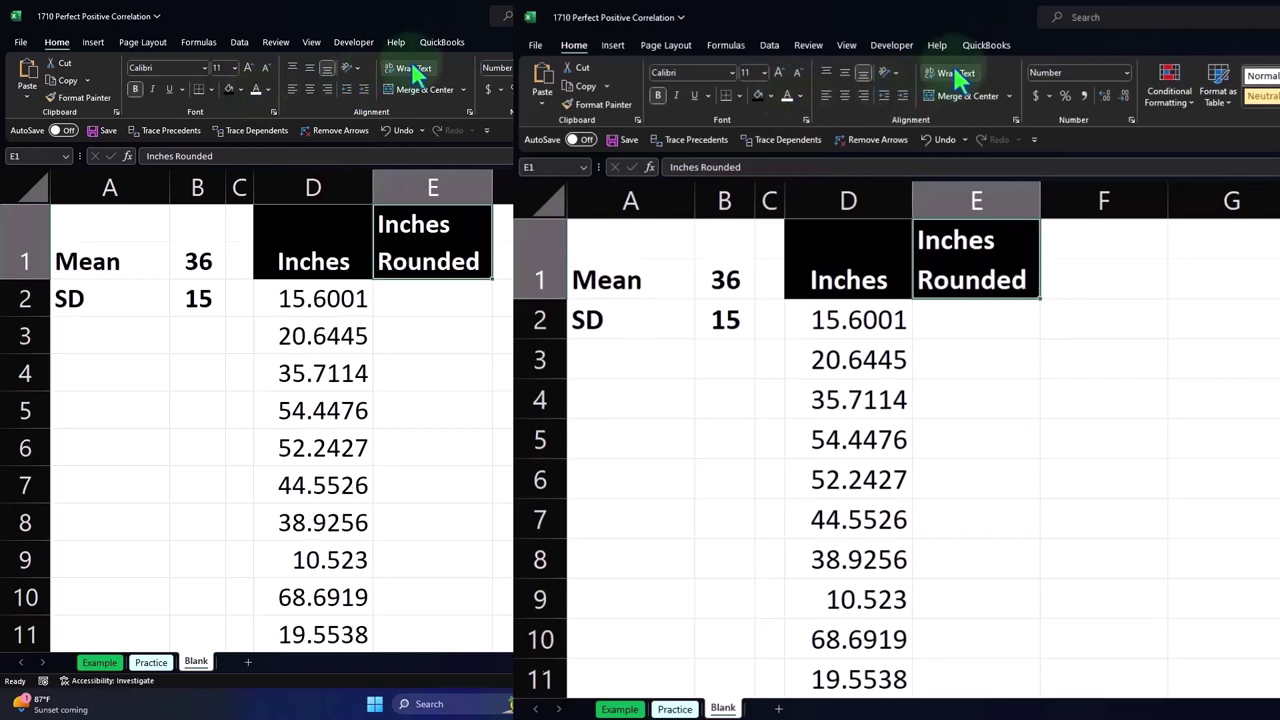
left_click(308, 89)
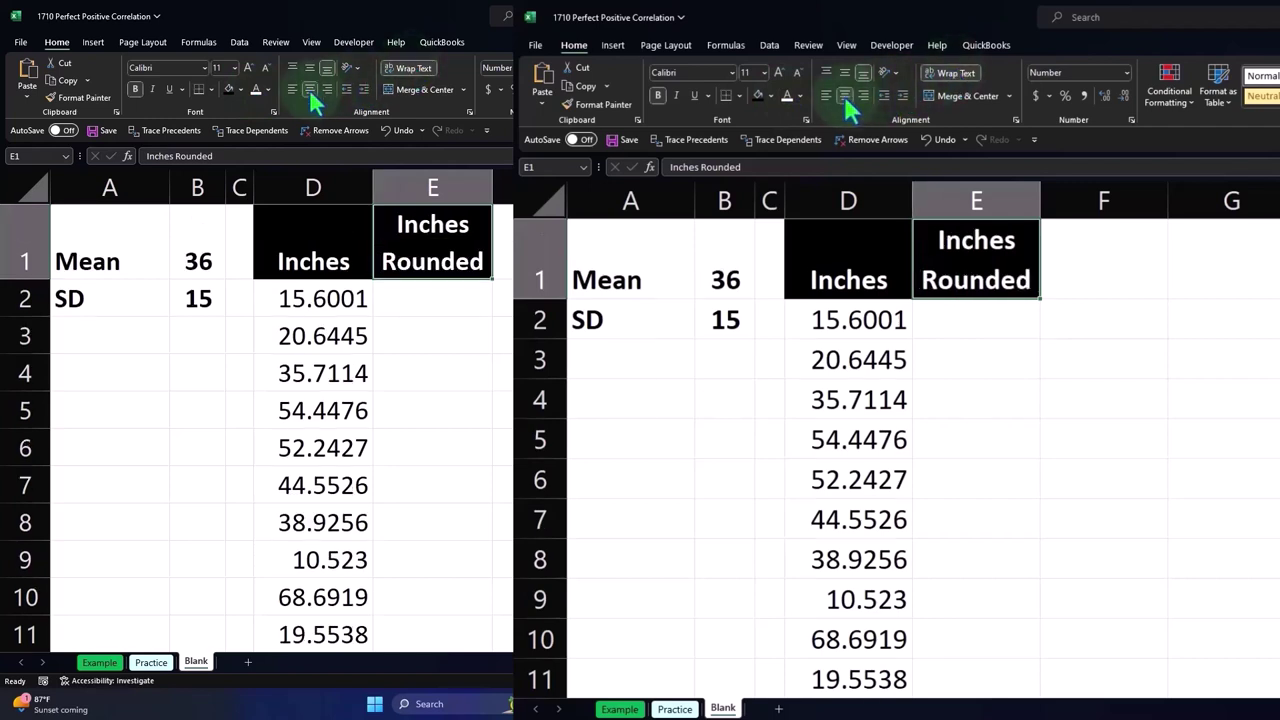
Step: Enter =ROUND(D2,2) in E2 to round the first inch value
left_click(457, 311)
type("=")
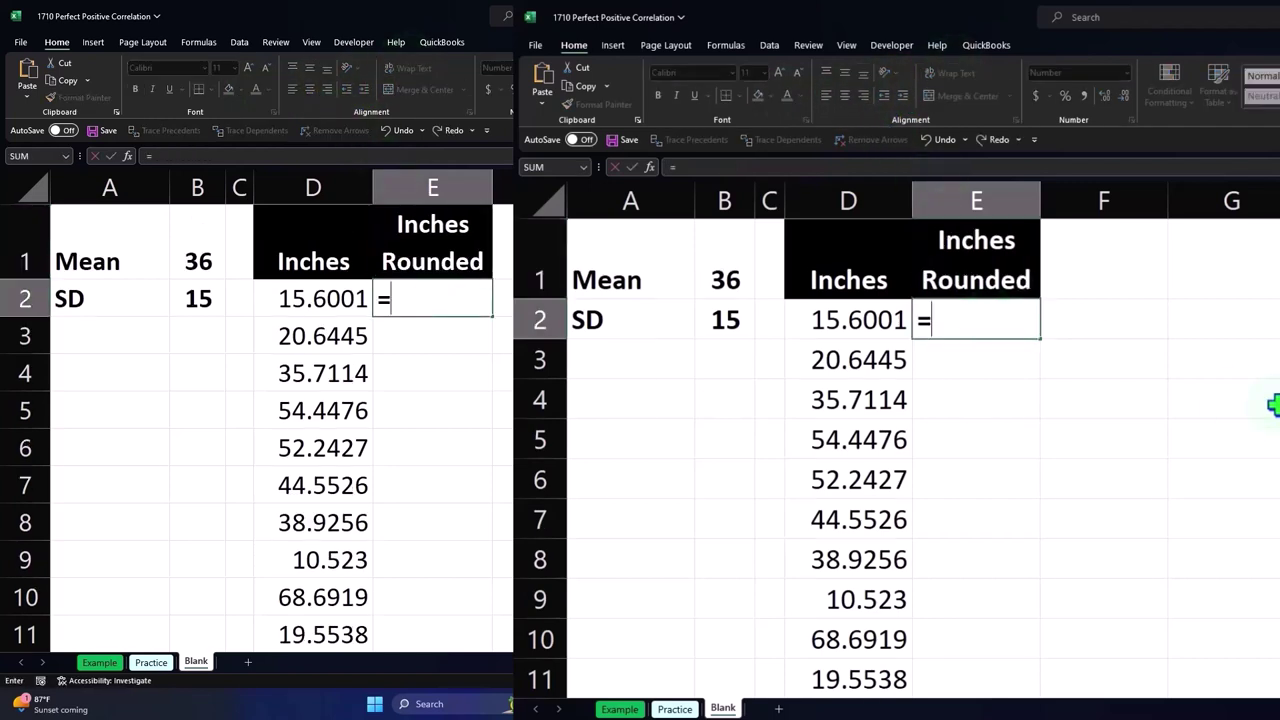
type("roun")
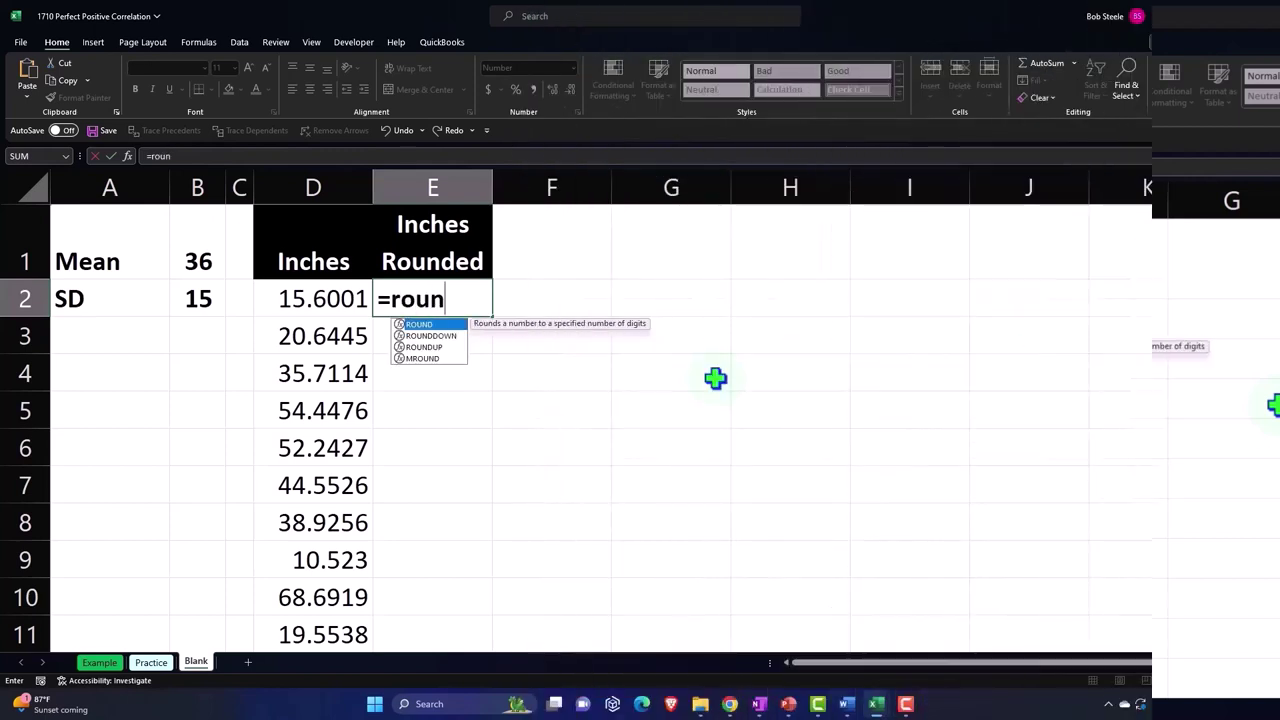
key("Tab")
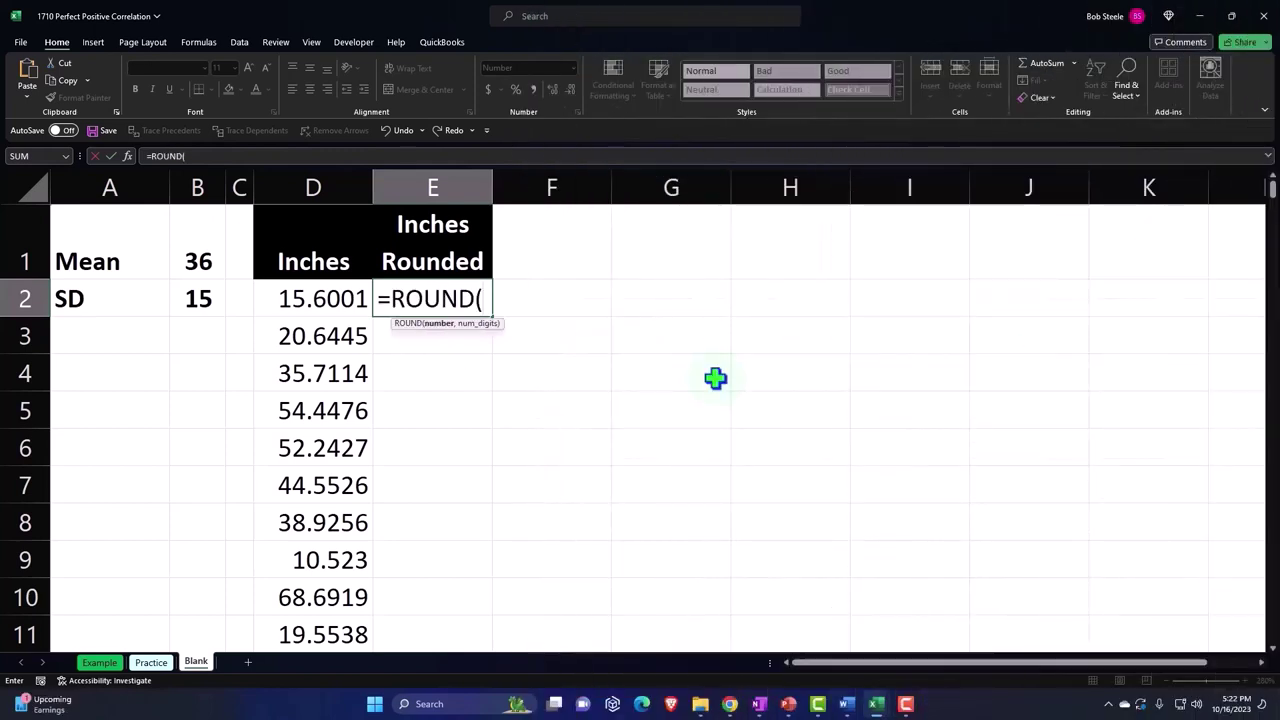
key("Left")
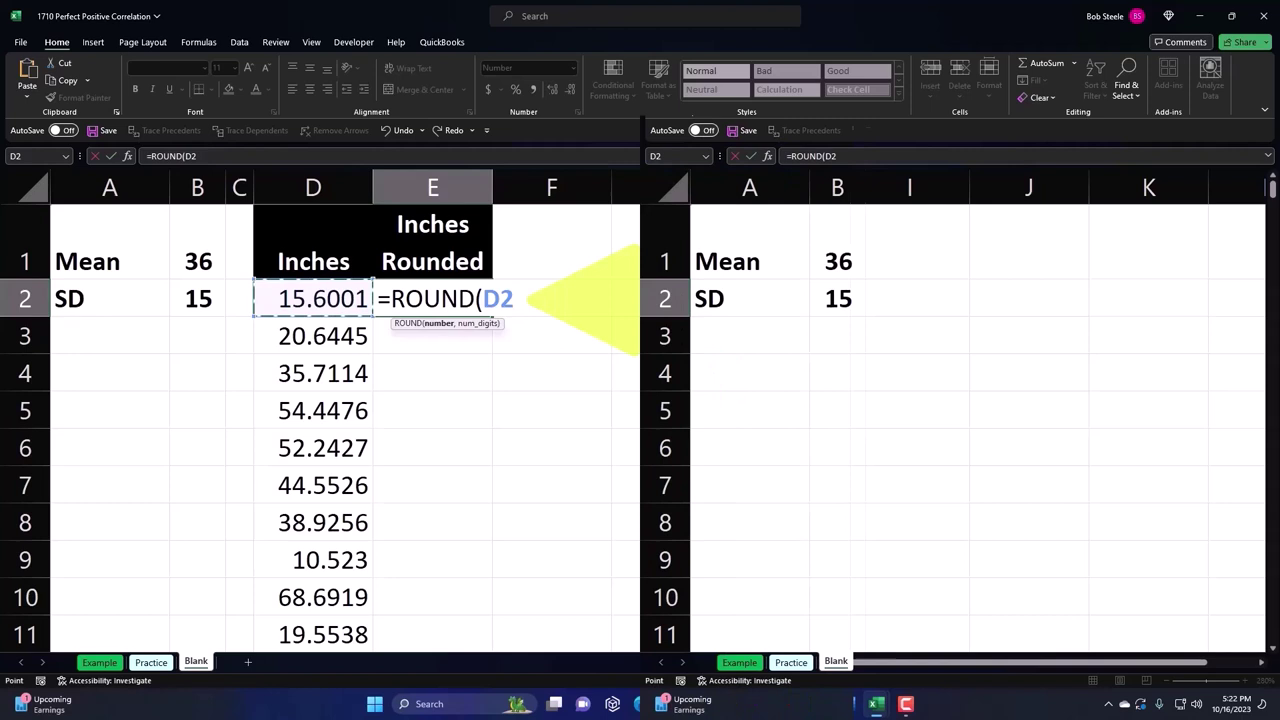
type(",")
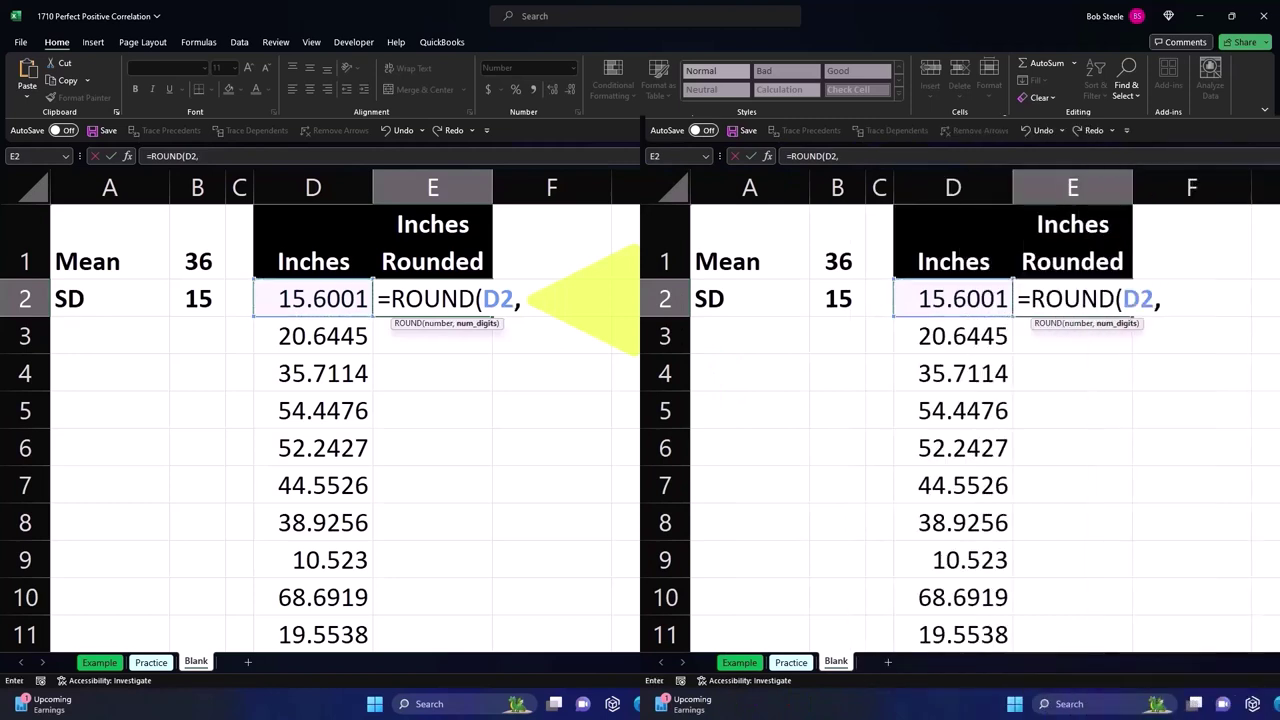
type("2)")
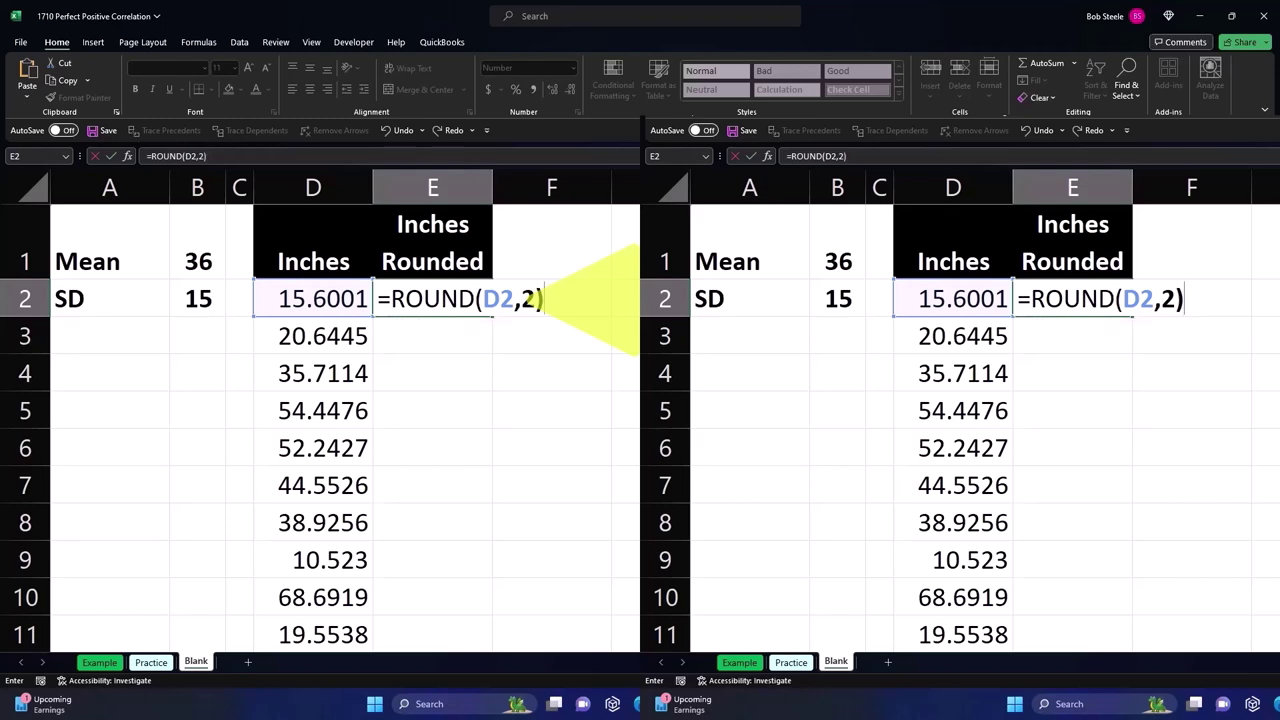
key("Return")
left_click(432, 298)
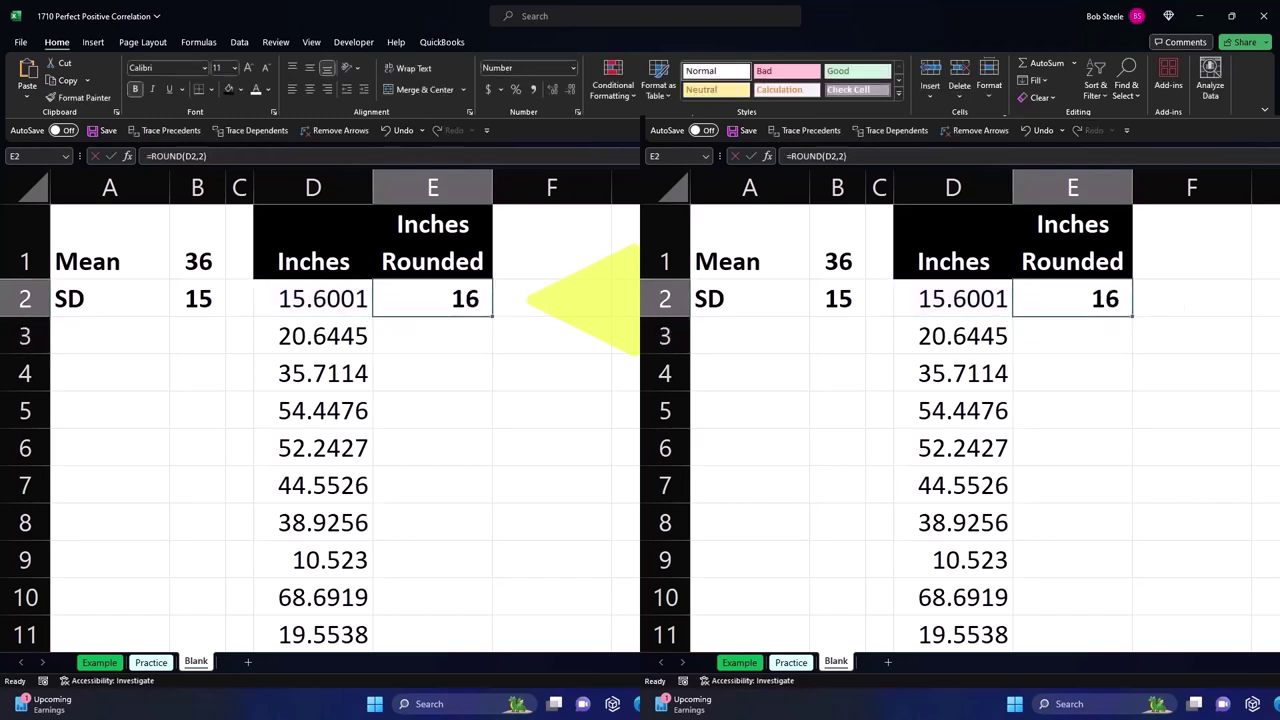